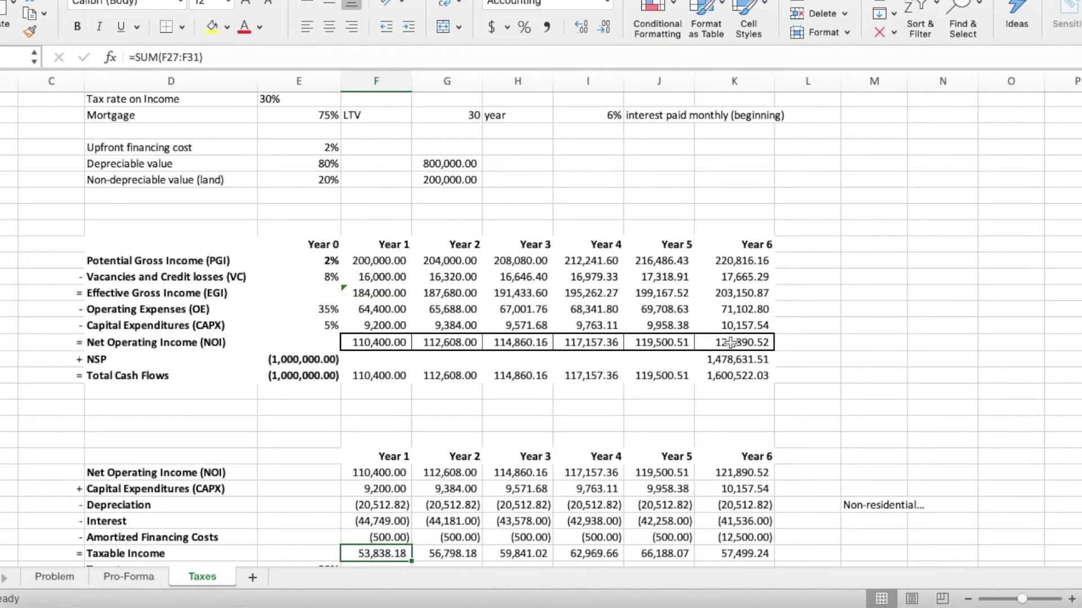
- Check the Year 1 CAPX and operating expenses formulas in the Taxes table
{"action": "left_click", "coordinate": [391, 324]}
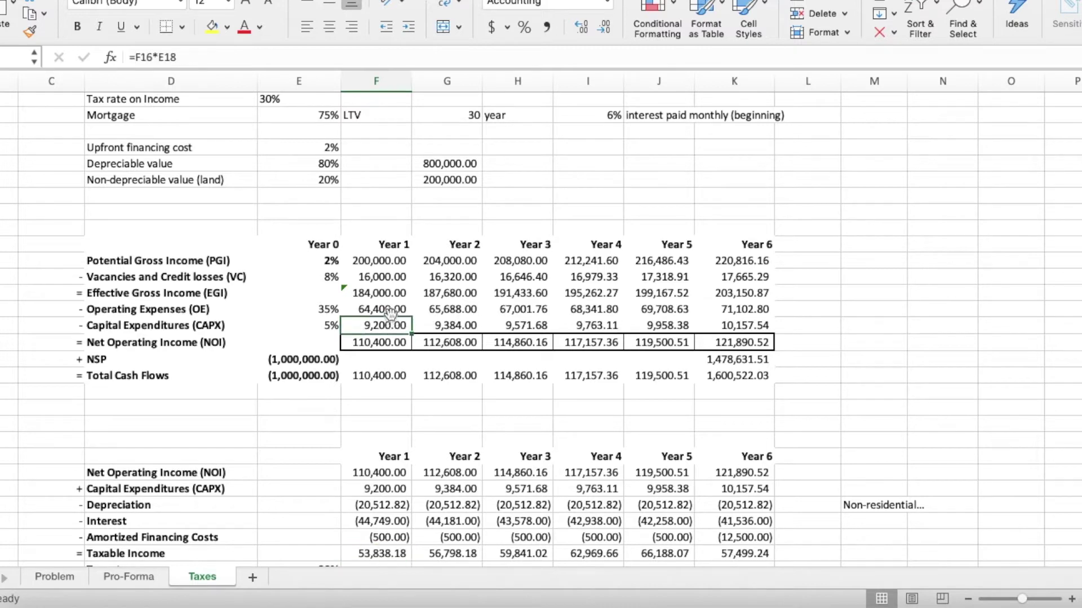
{"action": "left_click", "coordinate": [389, 309]}
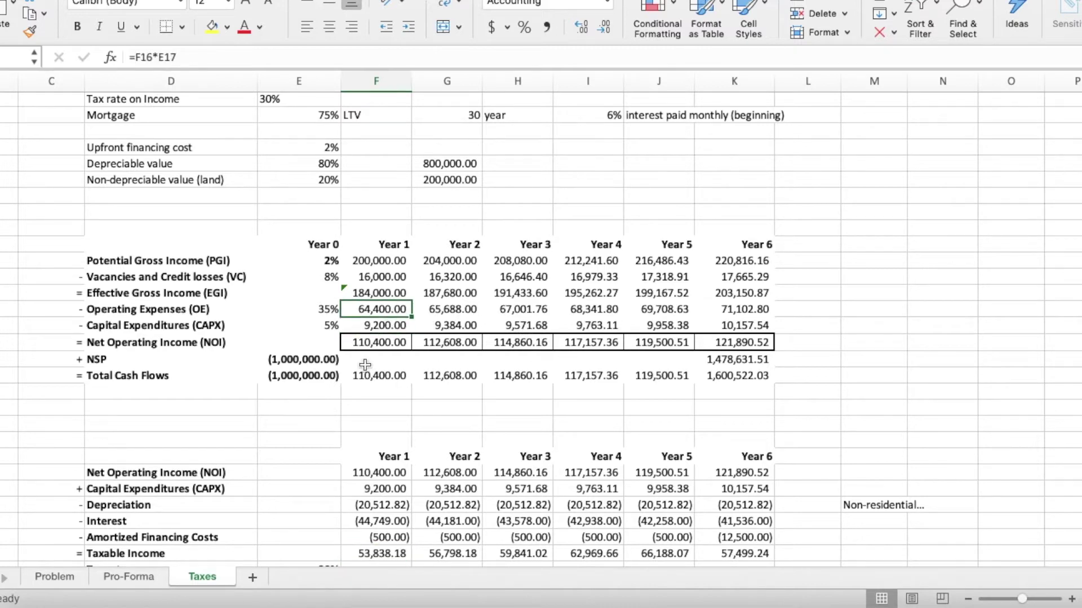
{"action": "scroll", "coordinate": [380, 363], "scroll_direction": "down", "scroll_amount": 3}
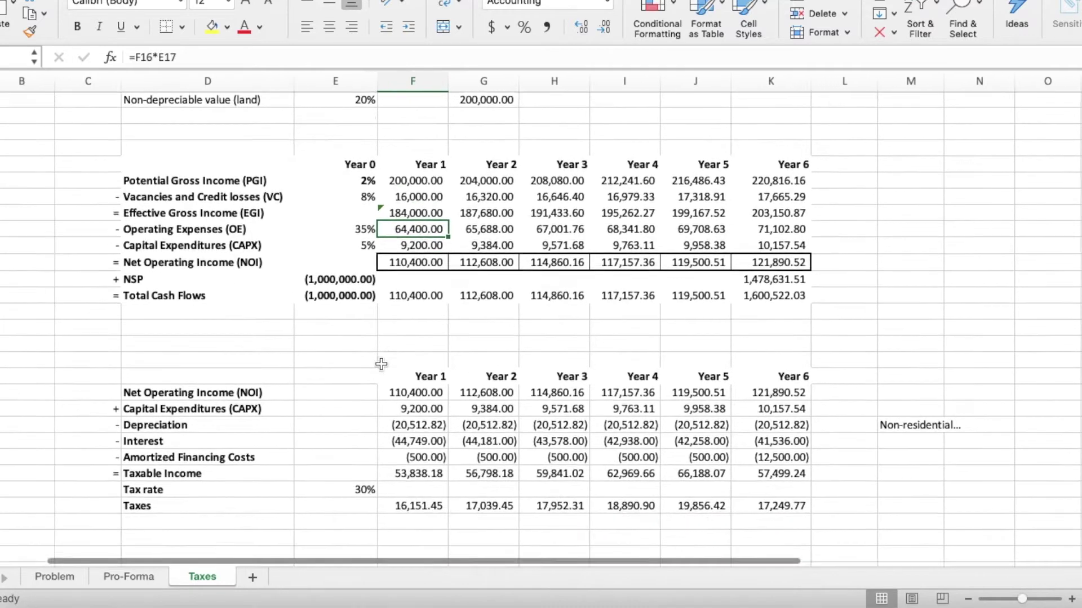
{"action": "scroll", "coordinate": [374, 363], "scroll_direction": "left", "scroll_amount": 1}
{"action": "left_click_drag", "start_coordinate": [143, 343], "coordinate": [209, 471]}
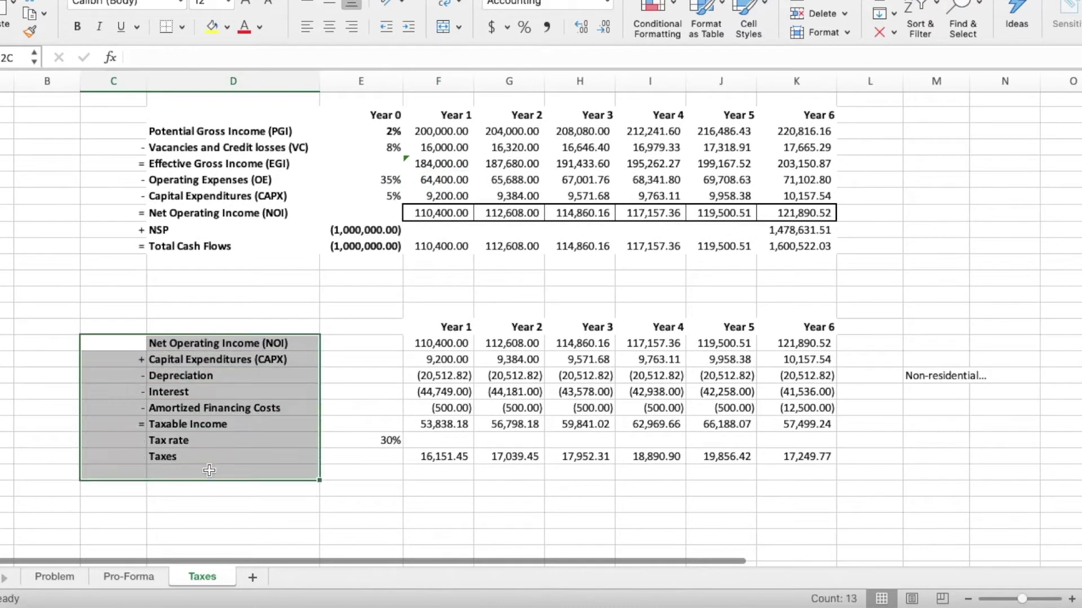
- Walk through the CAPX, Depreciation, Interest, Amortized Financing Costs, Taxable Income and Taxes rows
{"action": "left_click", "coordinate": [191, 359]}
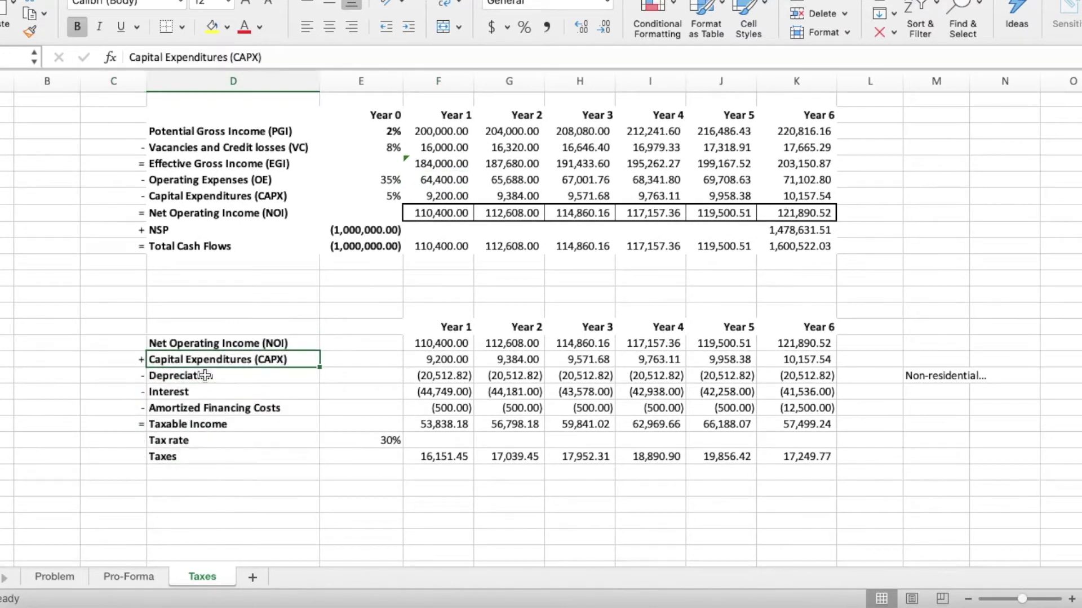
{"action": "left_click", "coordinate": [205, 376]}
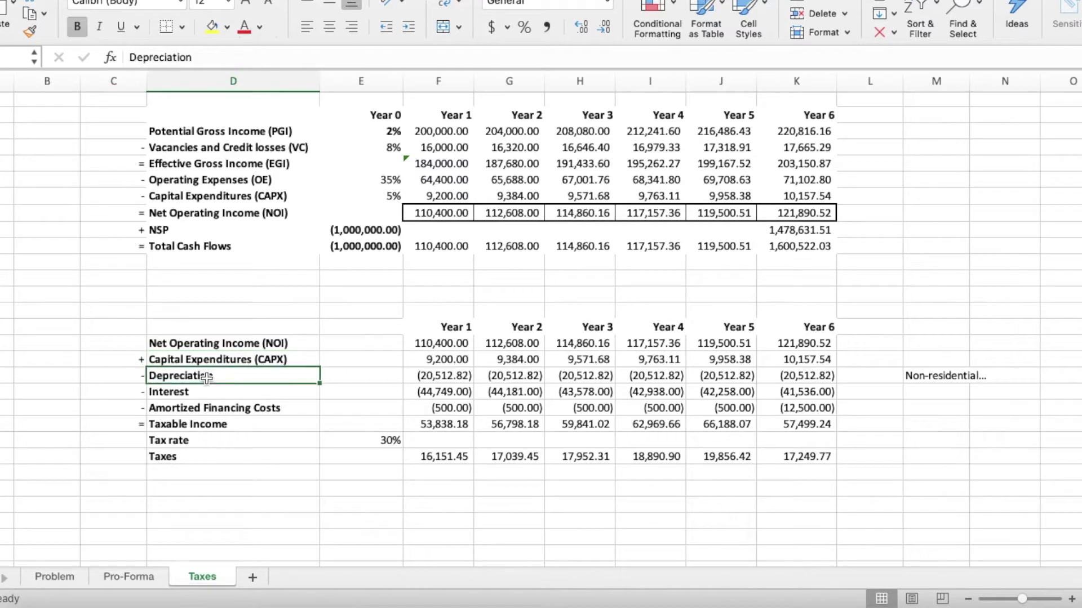
{"action": "left_click", "coordinate": [210, 393]}
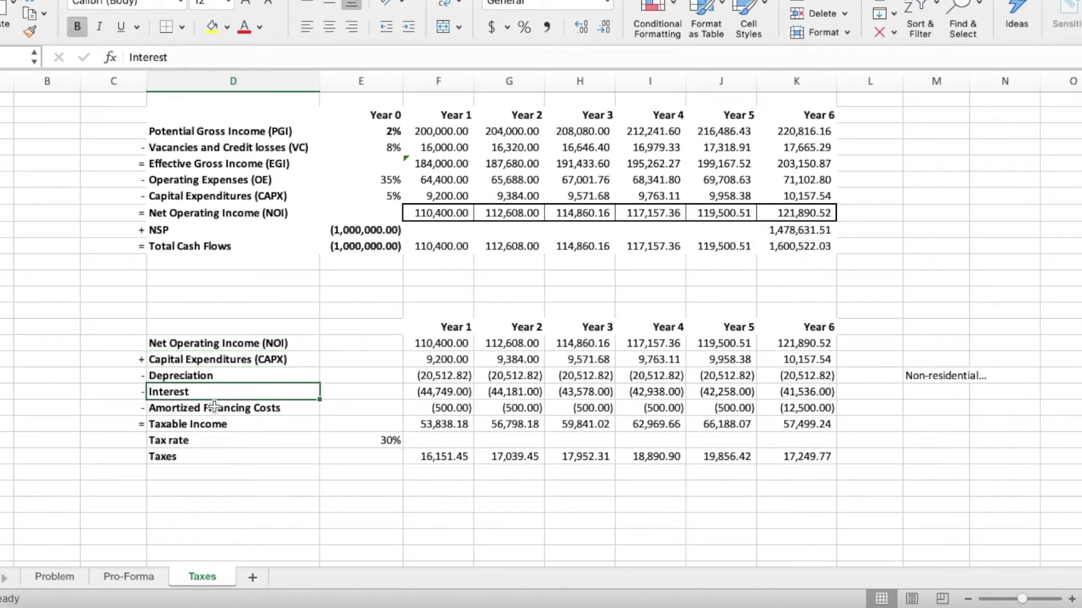
{"action": "left_click", "coordinate": [214, 408]}
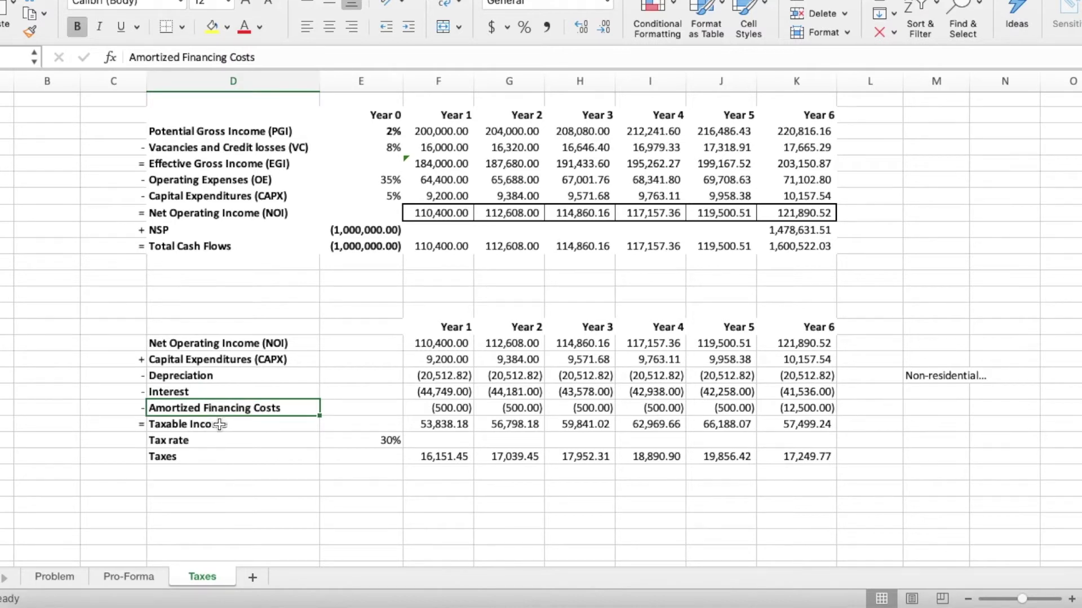
{"action": "left_click", "coordinate": [220, 426]}
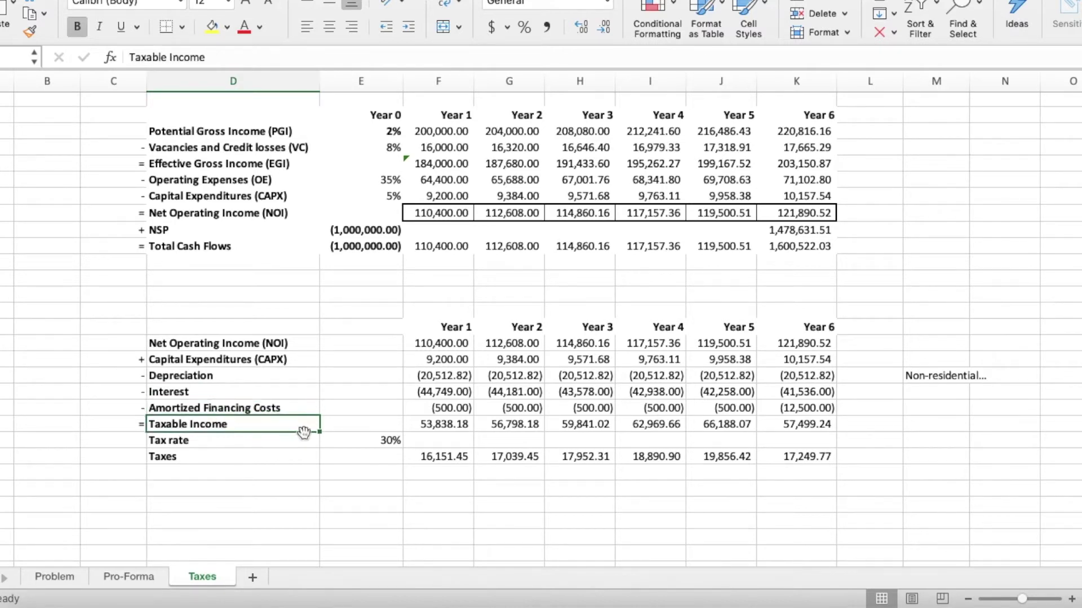
{"action": "left_click", "coordinate": [216, 459]}
{"action": "mouse_move", "coordinate": [191, 376]}
{"action": "left_mouse_down"}
{"action": "mouse_move", "coordinate": [194, 408]}
{"action": "mouse_move", "coordinate": [194, 361]}
{"action": "mouse_move", "coordinate": [196, 374]}
{"action": "left_mouse_up"}
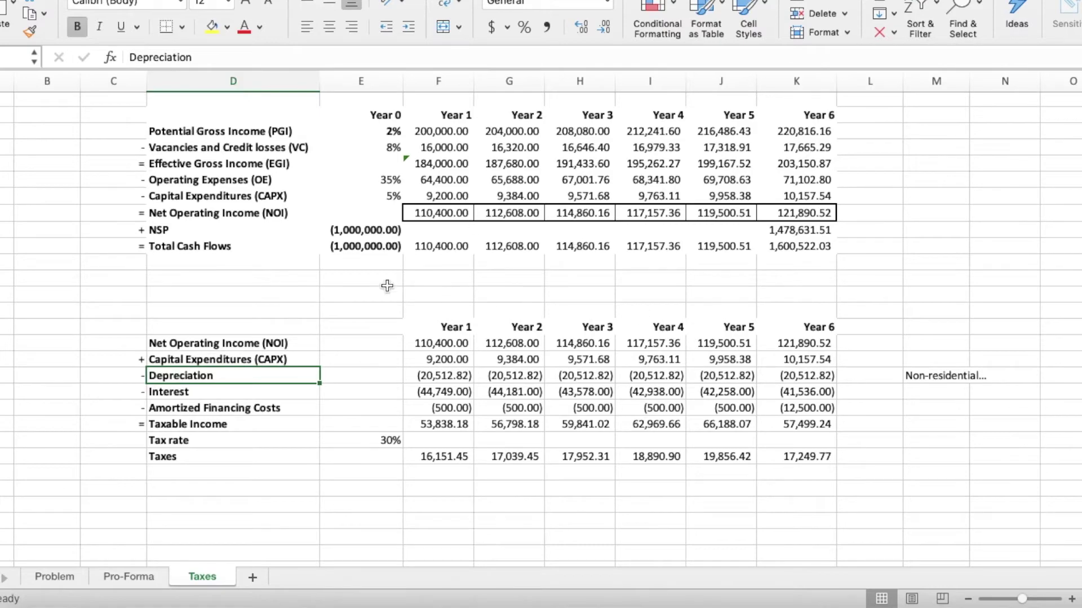
- Review the Pro-Forma and Problem sheets, then come back to the Taxes sheet
{"action": "scroll", "coordinate": [369, 233], "scroll_direction": "up", "scroll_amount": 5}
{"action": "left_click", "coordinate": [127, 577]}
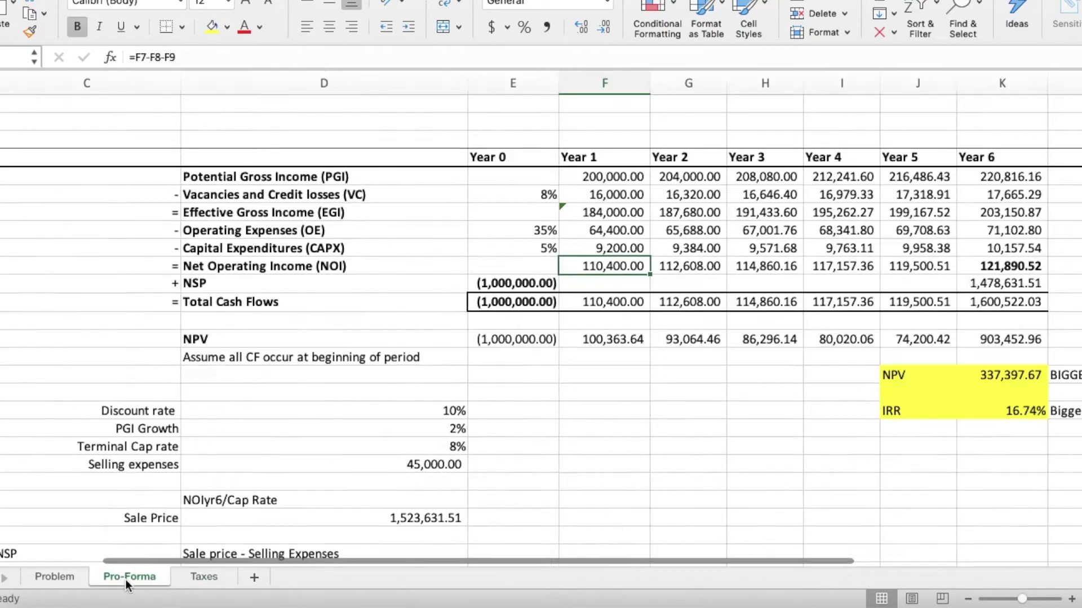
{"action": "scroll", "coordinate": [514, 349], "scroll_direction": "up", "scroll_amount": 2}
{"action": "scroll", "coordinate": [514, 348], "scroll_direction": "left", "scroll_amount": 6}
{"action": "scroll", "coordinate": [515, 349], "scroll_direction": "down", "scroll_amount": 5}
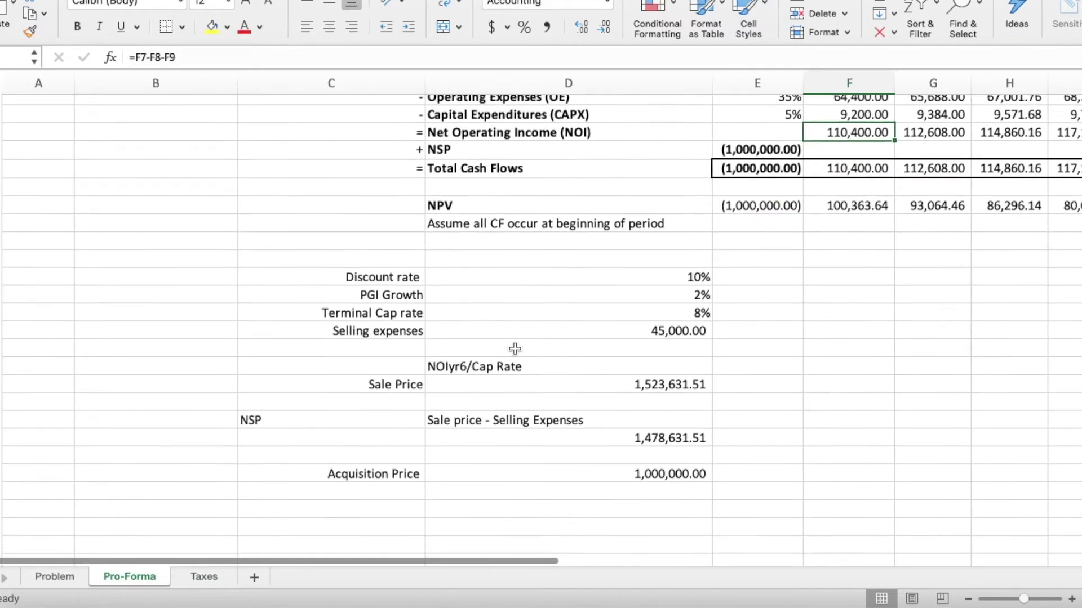
{"action": "scroll", "coordinate": [515, 349], "scroll_direction": "up", "scroll_amount": 5}
{"action": "scroll", "coordinate": [514, 349], "scroll_direction": "right", "scroll_amount": 3}
{"action": "left_click", "coordinate": [55, 577]}
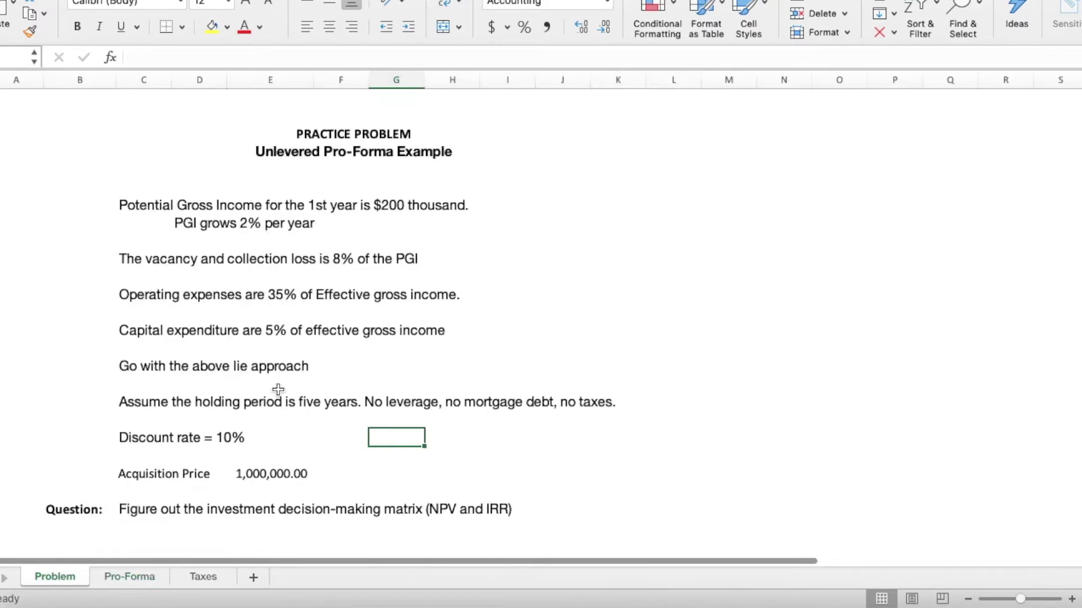
{"action": "scroll", "coordinate": [278, 388], "scroll_direction": "down", "scroll_amount": 3}
{"action": "scroll", "coordinate": [278, 389], "scroll_direction": "up", "scroll_amount": 5}
{"action": "left_click", "coordinate": [202, 577]}
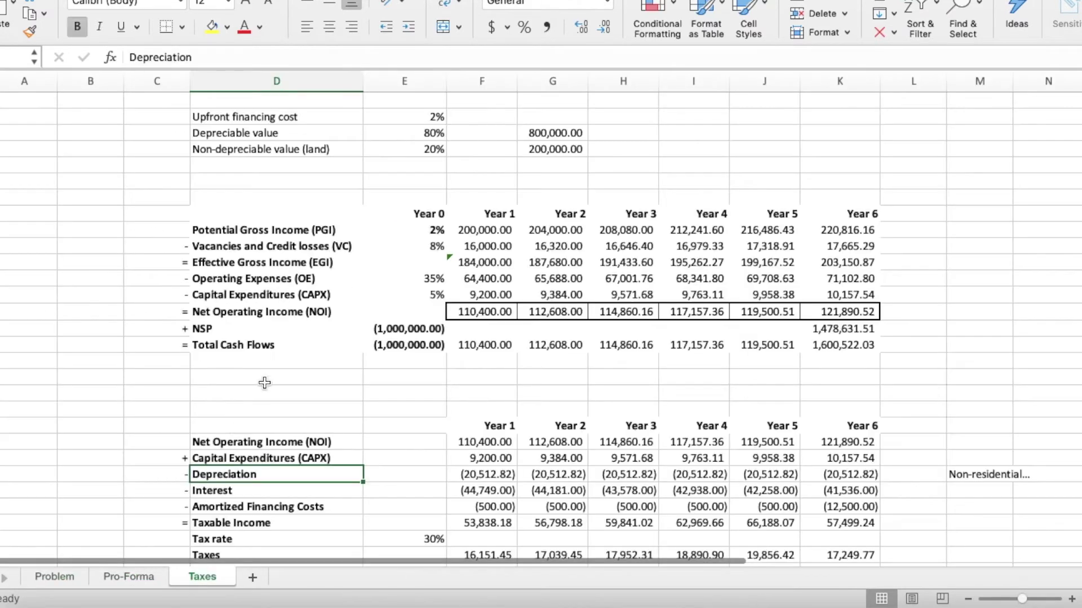
- Locate the Capital Expenditures (CAPX) line and its Year 1 value on the Taxes sheet
{"action": "scroll", "coordinate": [265, 382], "scroll_direction": "up", "scroll_amount": 3}
{"action": "scroll", "coordinate": [264, 382], "scroll_direction": "down", "scroll_amount": 1}
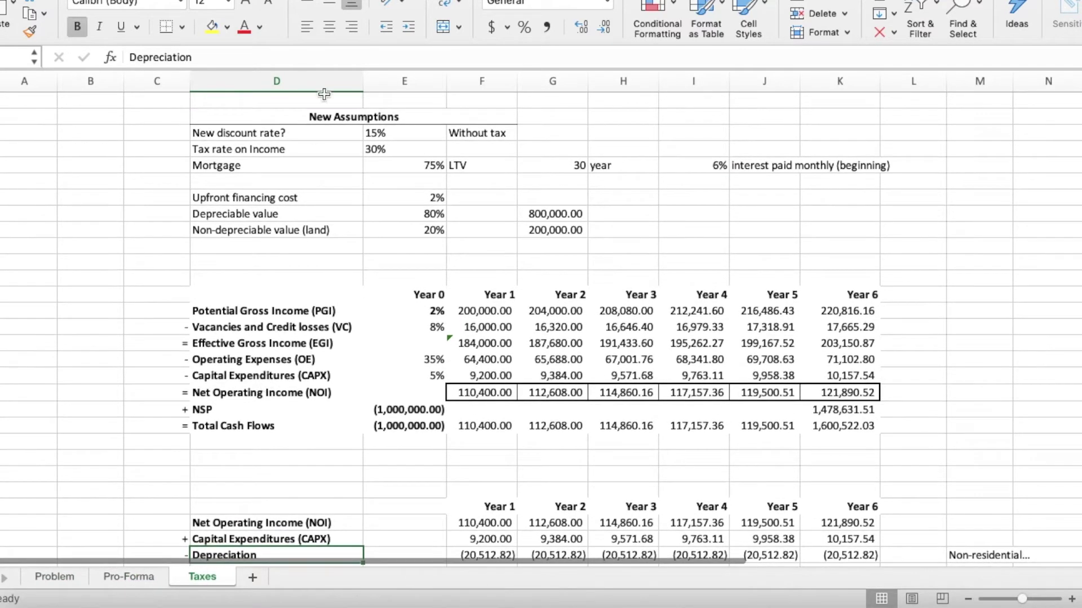
{"action": "scroll", "coordinate": [400, 372], "scroll_direction": "down", "scroll_amount": 1}
{"action": "scroll", "coordinate": [400, 372], "scroll_direction": "down", "scroll_amount": 3}
{"action": "left_click", "coordinate": [292, 374]}
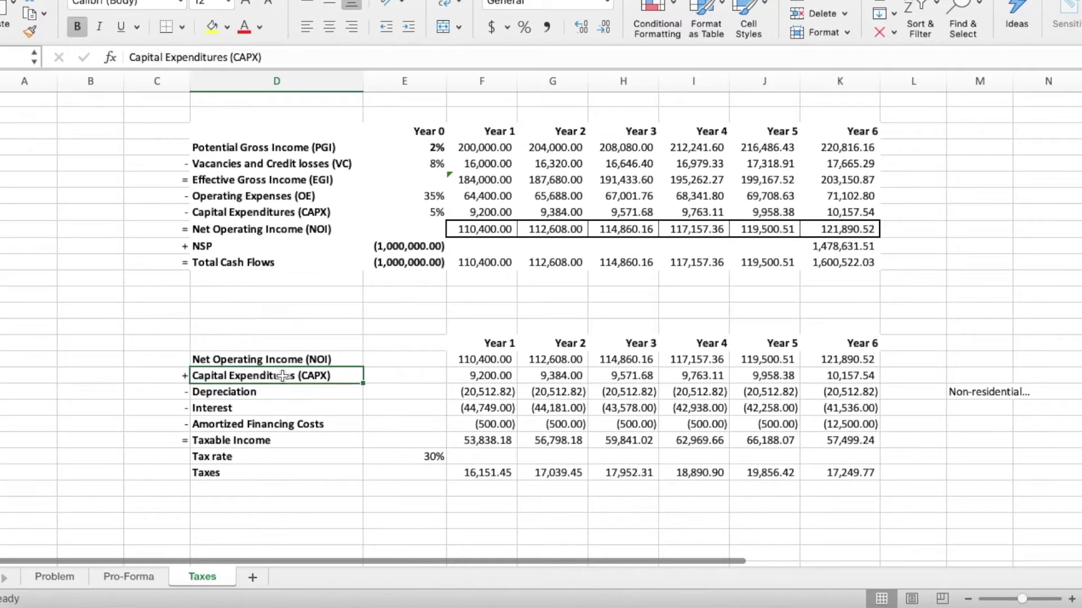
{"action": "scroll", "coordinate": [430, 391], "scroll_direction": "down", "scroll_amount": 1}
{"action": "scroll", "coordinate": [430, 391], "scroll_direction": "right", "scroll_amount": 1}
{"action": "scroll", "coordinate": [429, 392], "scroll_direction": "down", "scroll_amount": 1}
{"action": "scroll", "coordinate": [430, 392], "scroll_direction": "right", "scroll_amount": 1}
{"action": "left_click", "coordinate": [390, 329]}
- Verify the Pro-Forma Year 1 CAPX formula and its 5% rate, then return to Taxes
{"action": "left_click", "coordinate": [127, 577]}
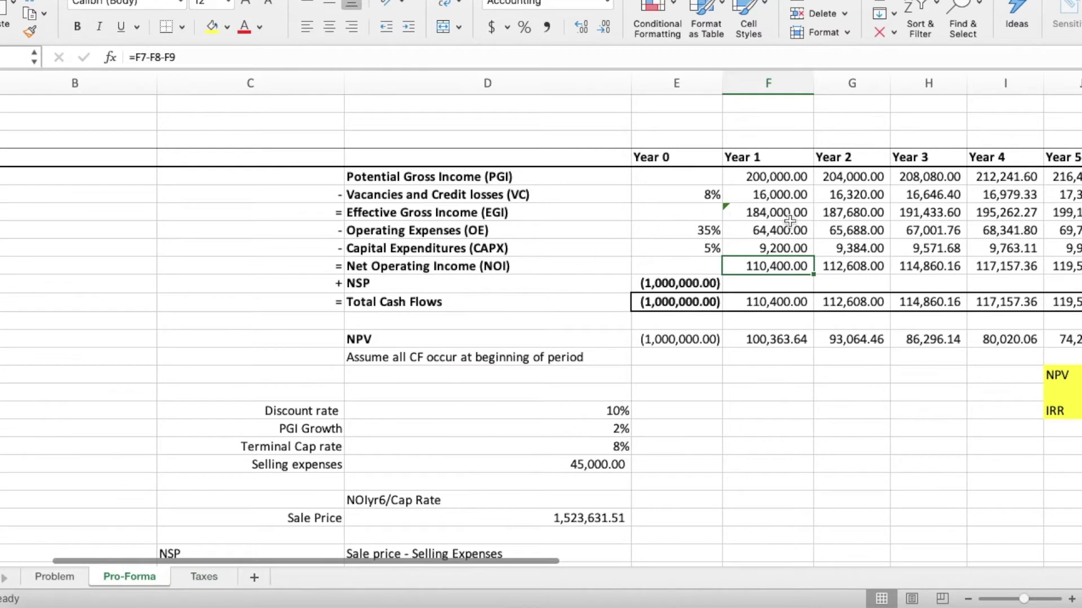
{"action": "left_click", "coordinate": [730, 247]}
{"action": "left_click", "coordinate": [714, 248]}
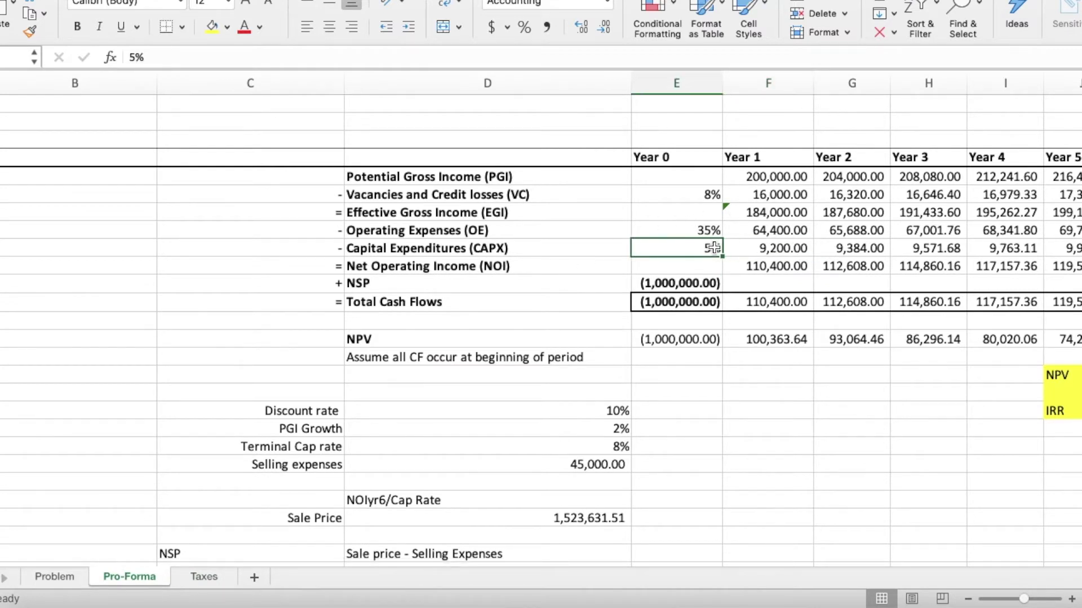
{"action": "left_click", "coordinate": [783, 213]}
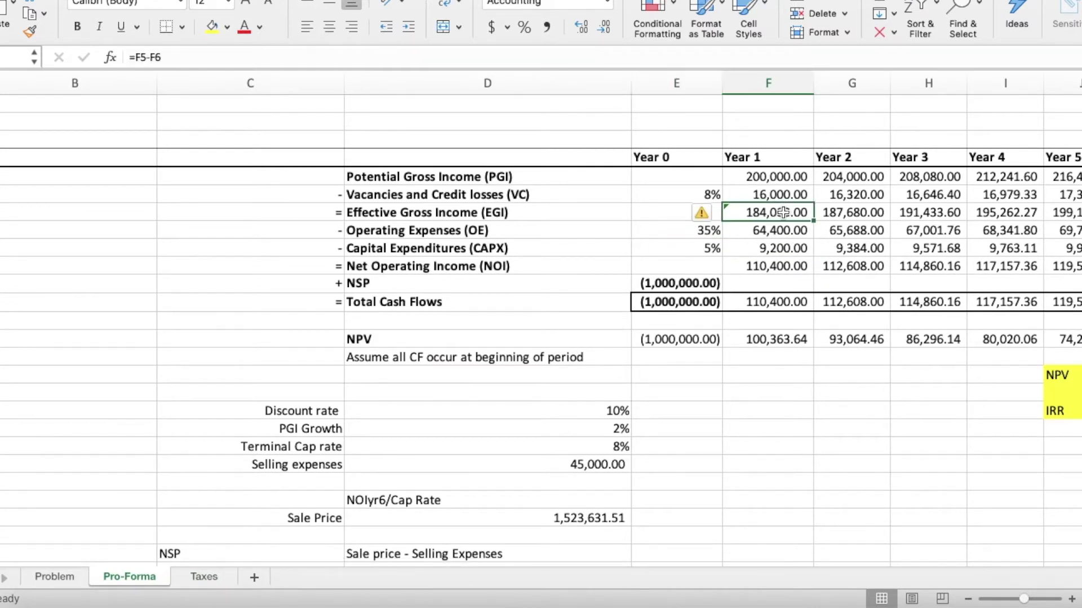
{"action": "left_click", "coordinate": [696, 248]}
{"action": "left_click", "coordinate": [747, 248]}
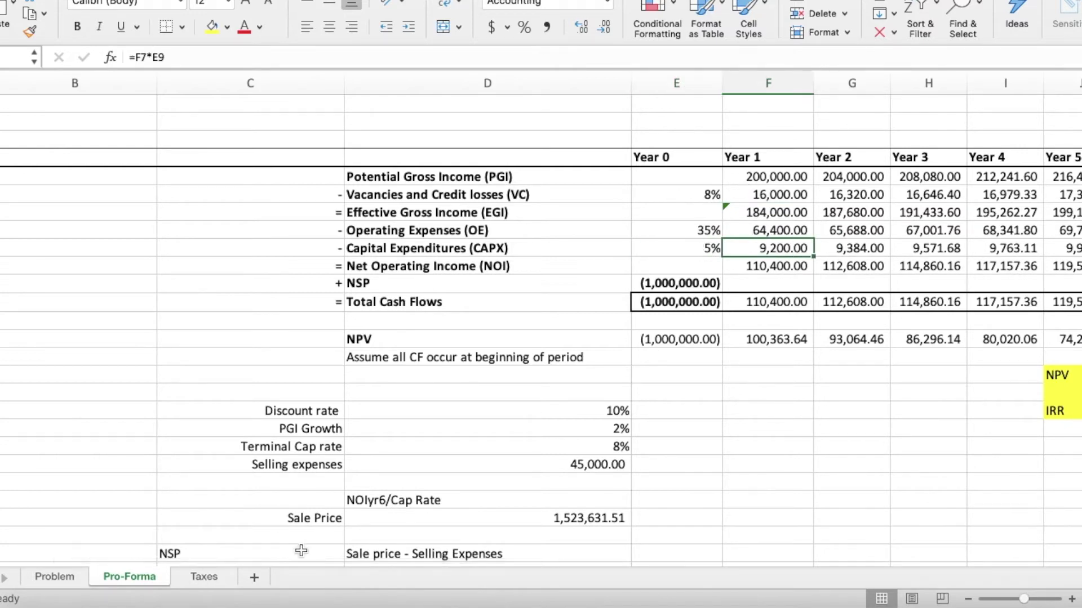
{"action": "left_click", "coordinate": [204, 577]}
- Step through the yearly CAPX values in the Taxes table
{"action": "left_click", "coordinate": [256, 329]}
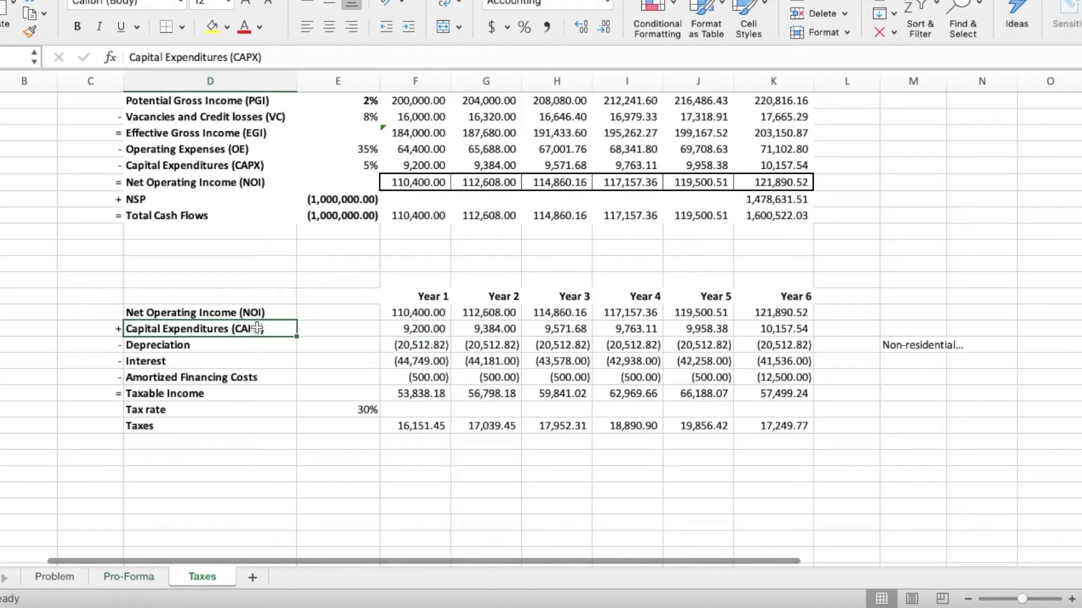
{"action": "left_click", "coordinate": [420, 329]}
{"action": "left_click", "coordinate": [495, 330]}
{"action": "key", "text": "Right"}
{"action": "key", "text": "Right"}
{"action": "key", "text": "Right"}
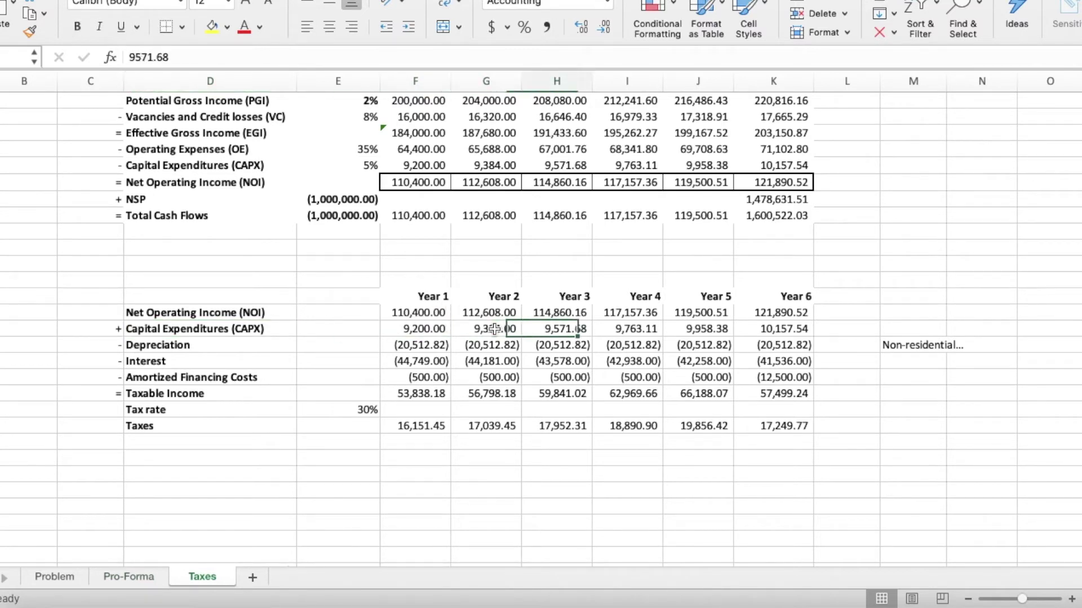
{"action": "key", "text": "Left"}
{"action": "key", "text": "Left"}
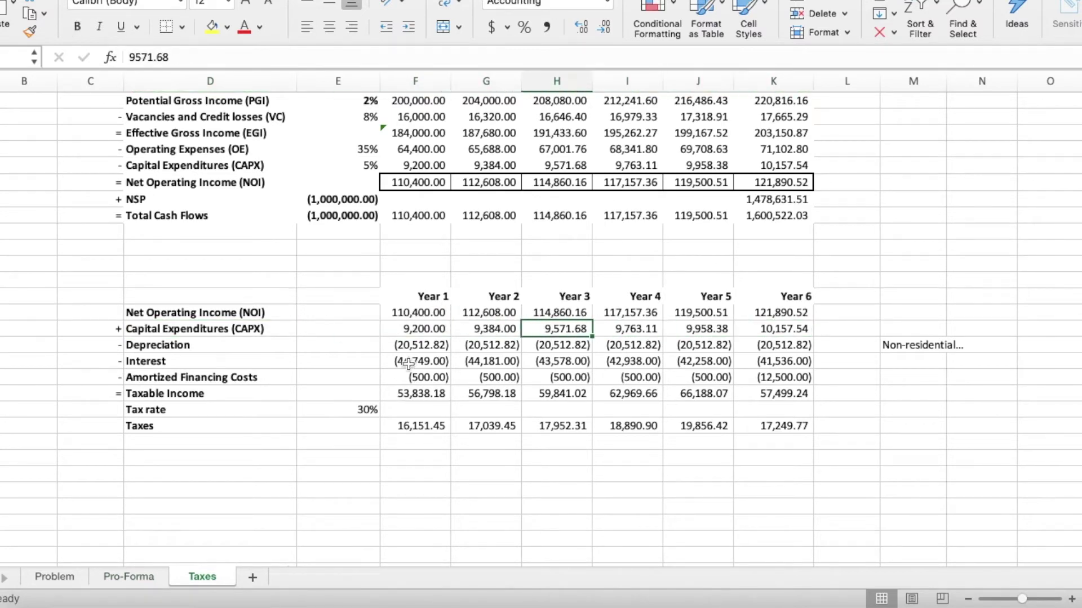
- Set Year 1 Depreciation to =-$G$8/39, giving (20,512.82)
{"action": "left_click", "coordinate": [421, 345]}
{"action": "left_click", "coordinate": [167, 345]}
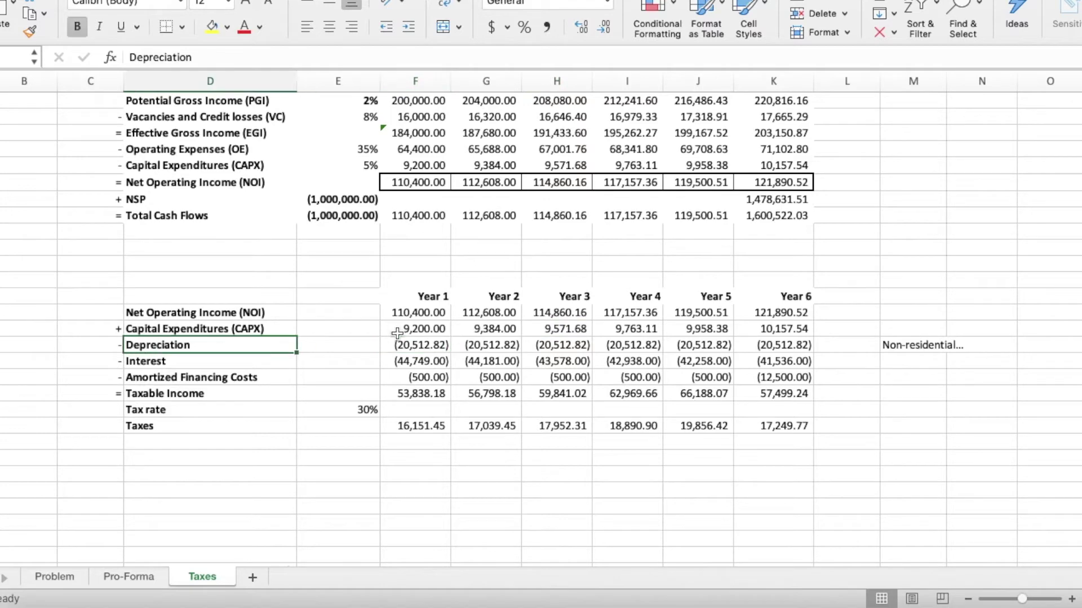
{"action": "left_click", "coordinate": [412, 343]}
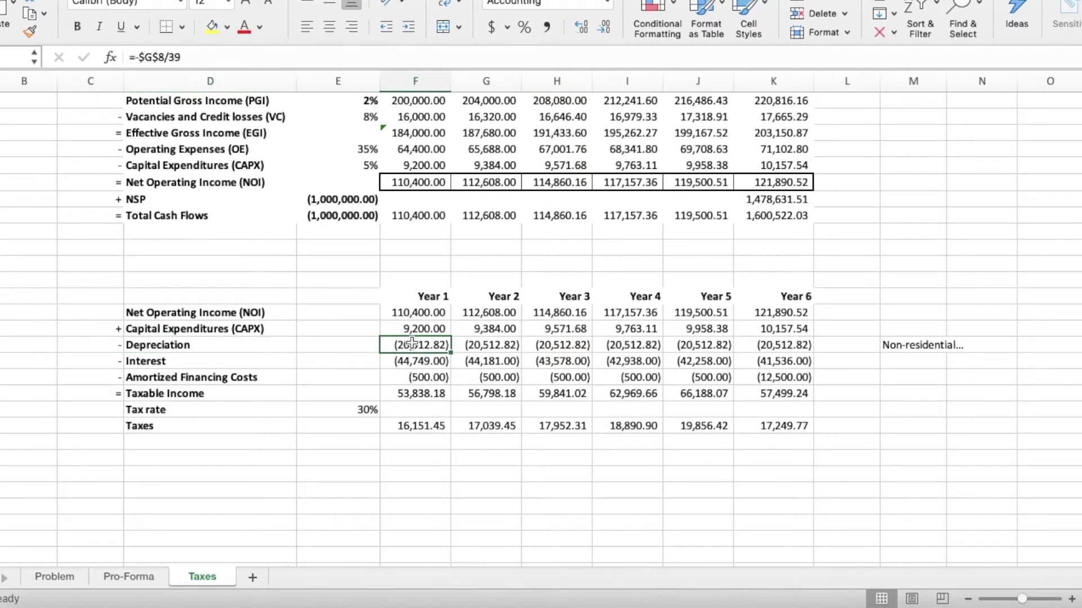
{"action": "double_click", "coordinate": [412, 344]}
{"action": "scroll", "coordinate": [493, 269], "scroll_direction": "up", "scroll_amount": 5}
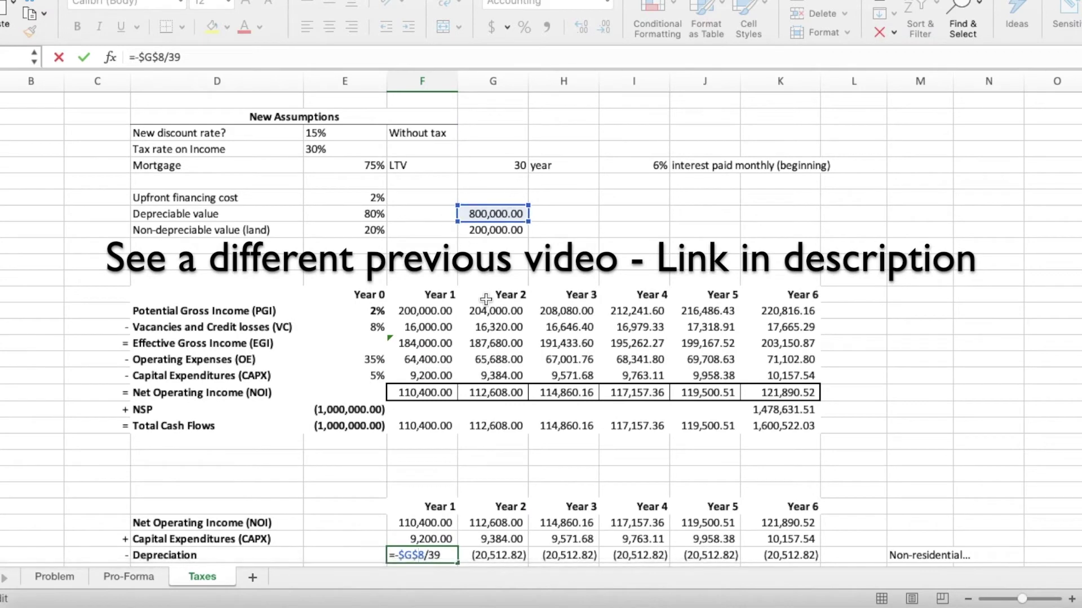
{"action": "scroll", "coordinate": [446, 479], "scroll_direction": "down", "scroll_amount": 5}
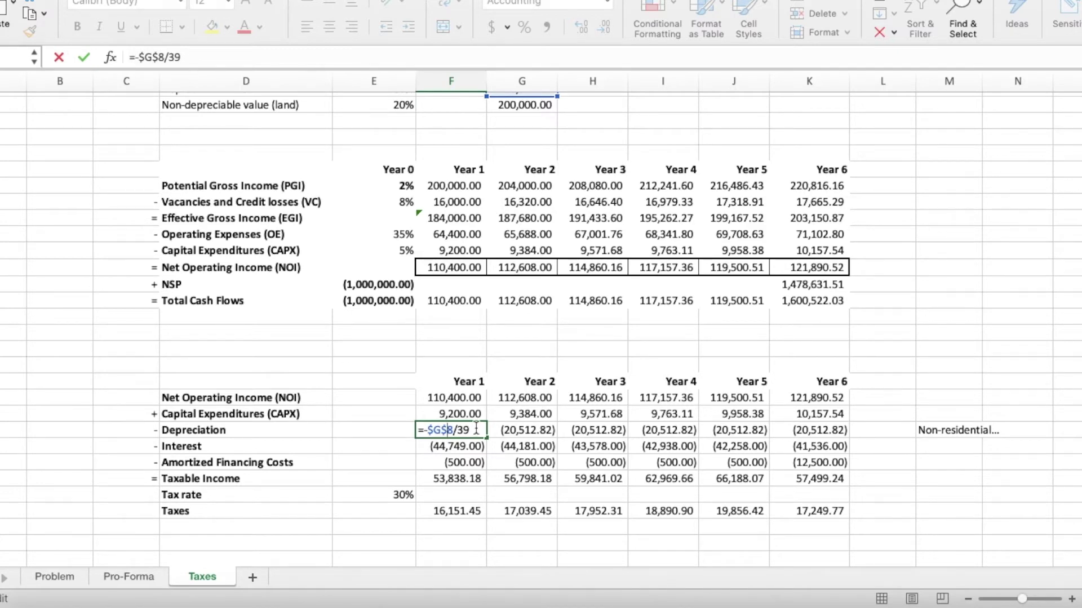
{"action": "scroll", "coordinate": [556, 273], "scroll_direction": "up", "scroll_amount": 5}
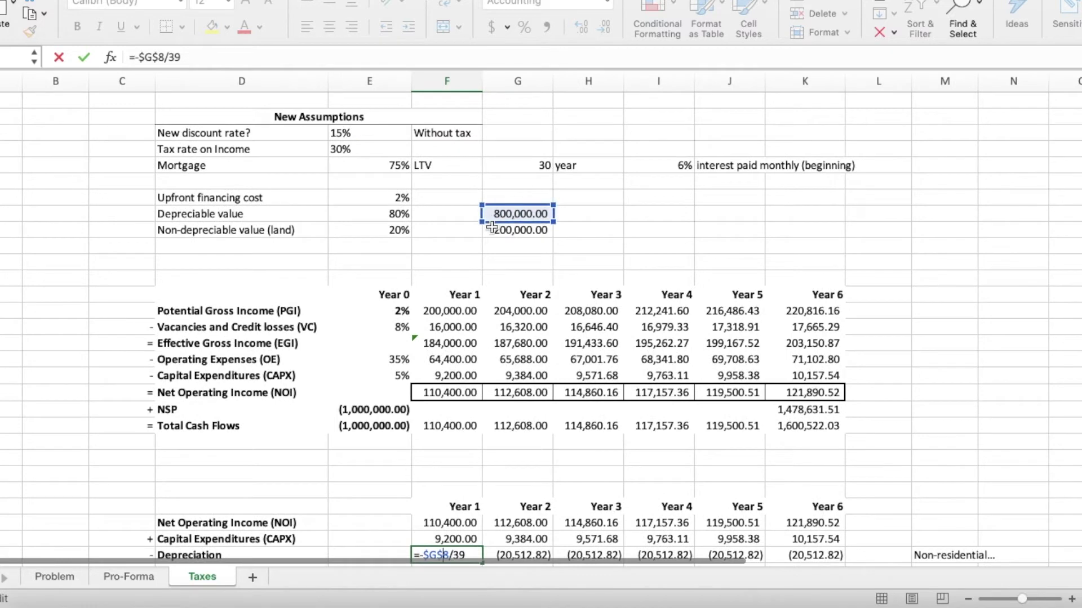
{"action": "scroll", "coordinate": [580, 329], "scroll_direction": "down", "scroll_amount": 7}
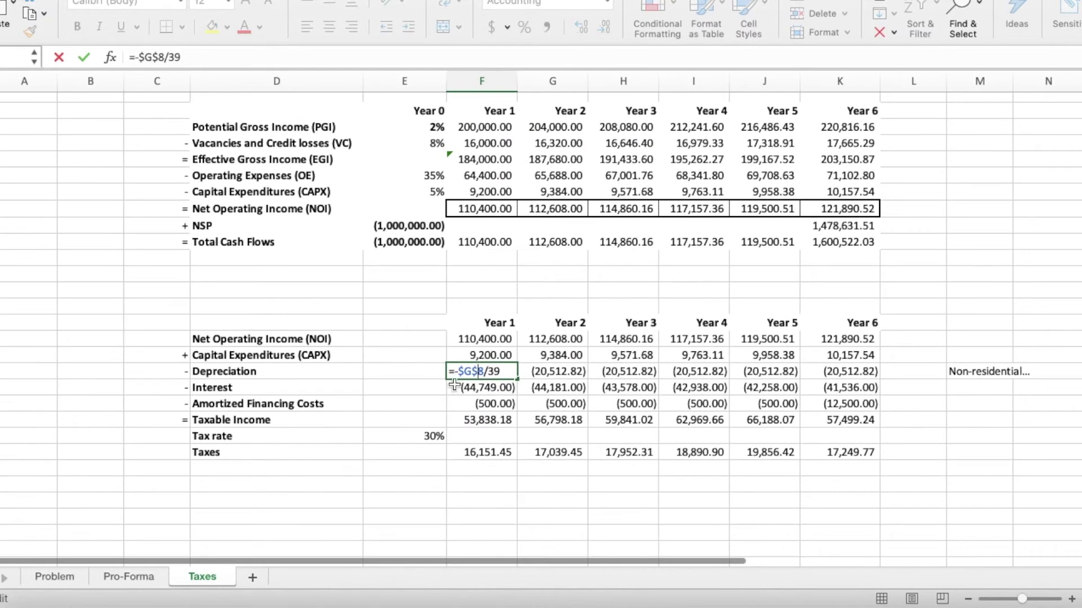
{"action": "key", "text": "Return"}
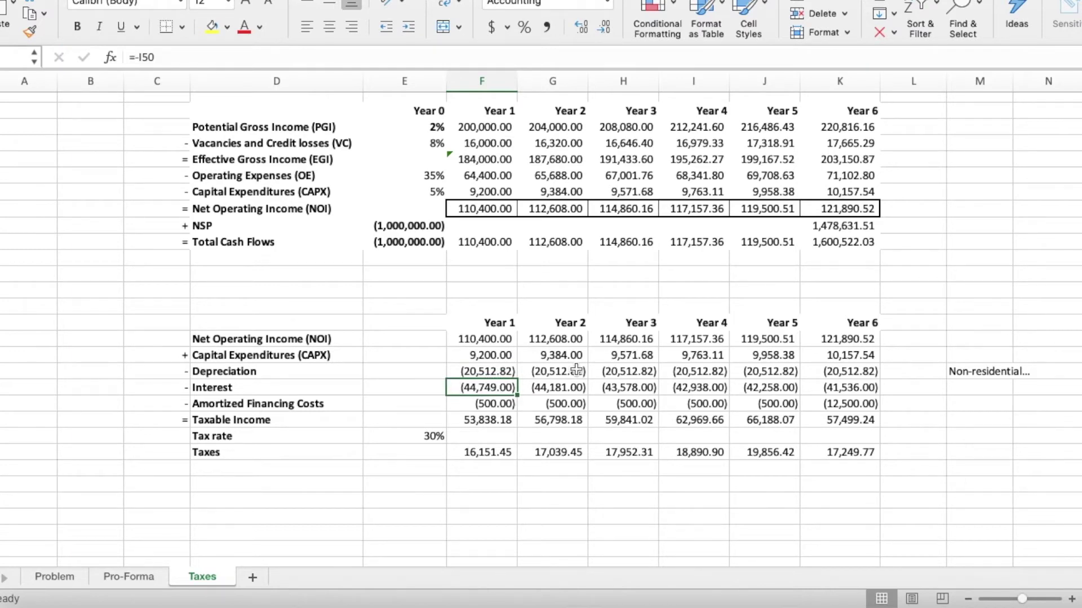
{"action": "scroll", "coordinate": [575, 366], "scroll_direction": "down", "scroll_amount": 5}
{"action": "scroll", "coordinate": [575, 367], "scroll_direction": "down", "scroll_amount": 7}
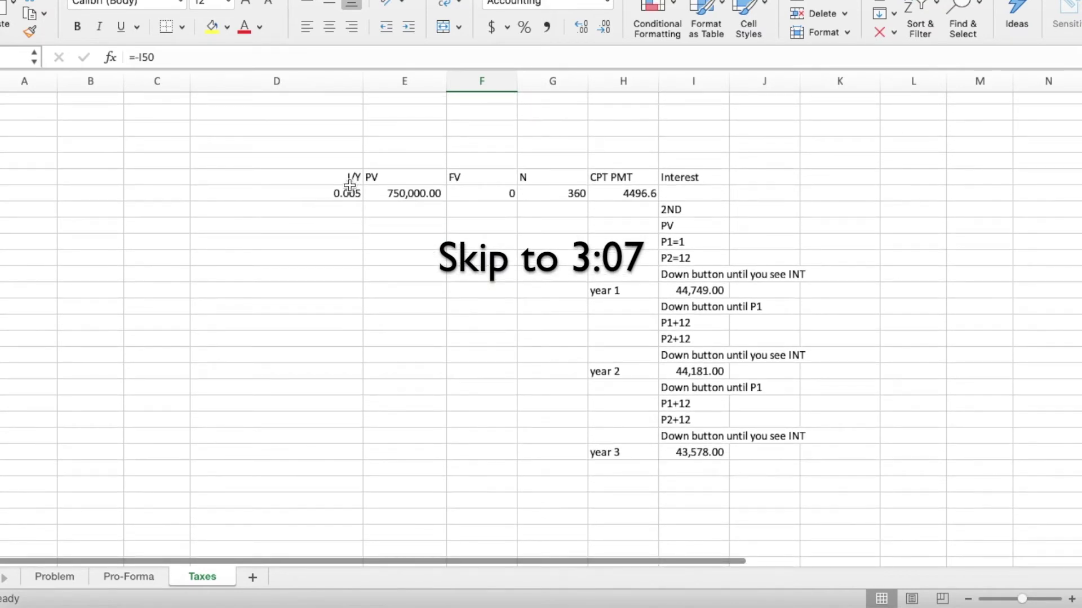
{"action": "left_click_drag", "start_coordinate": [333, 176], "coordinate": [624, 194]}
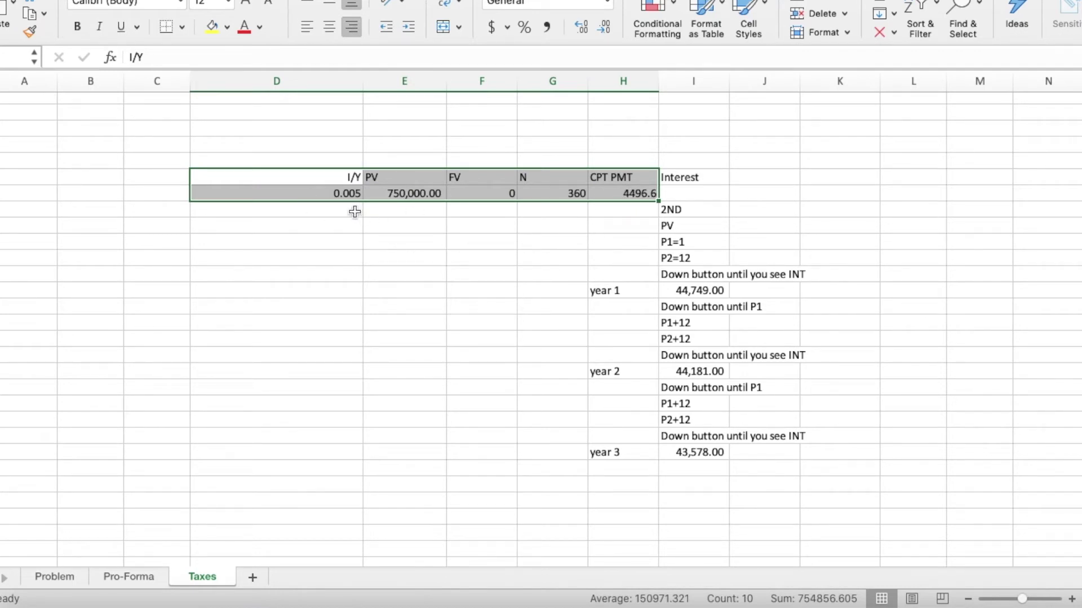
{"action": "left_click", "coordinate": [324, 193]}
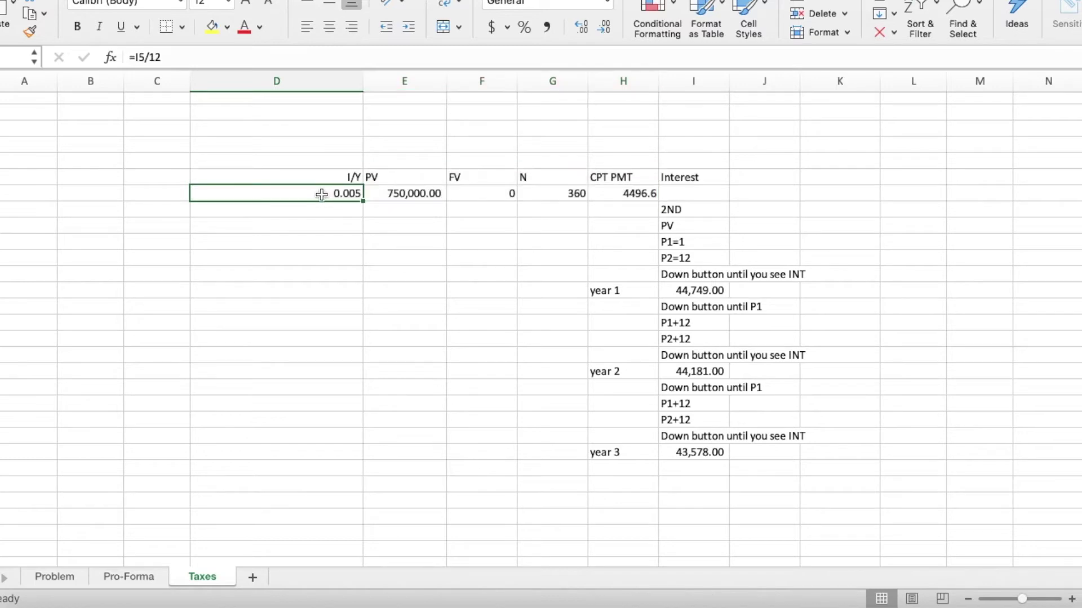
{"action": "left_click", "coordinate": [417, 202]}
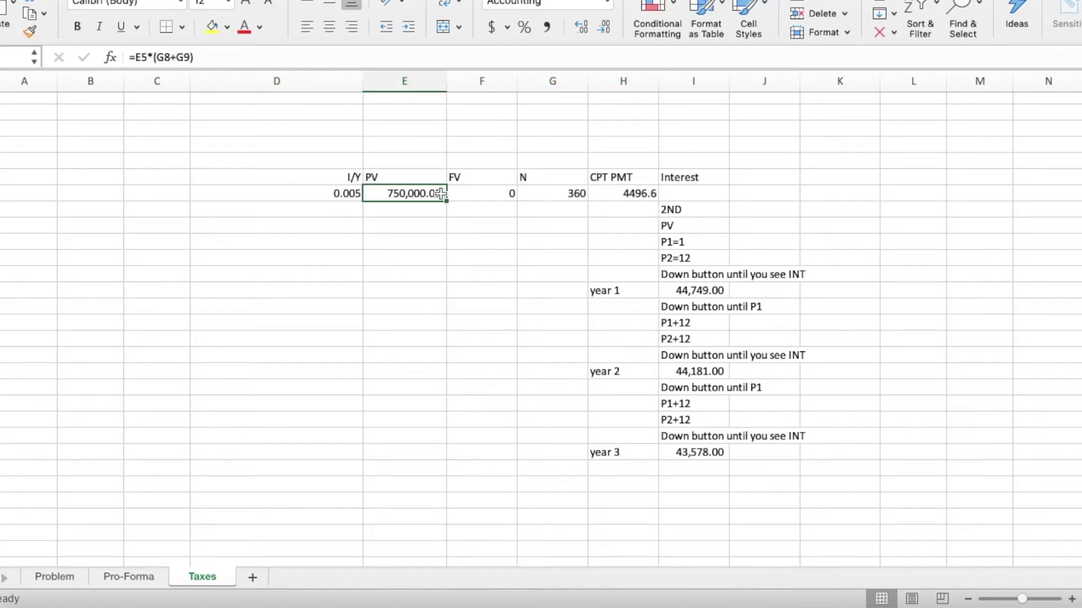
{"action": "left_click", "coordinate": [495, 196]}
{"action": "double_click", "coordinate": [405, 198]}
{"action": "scroll", "coordinate": [455, 147], "scroll_direction": "up", "scroll_amount": 10}
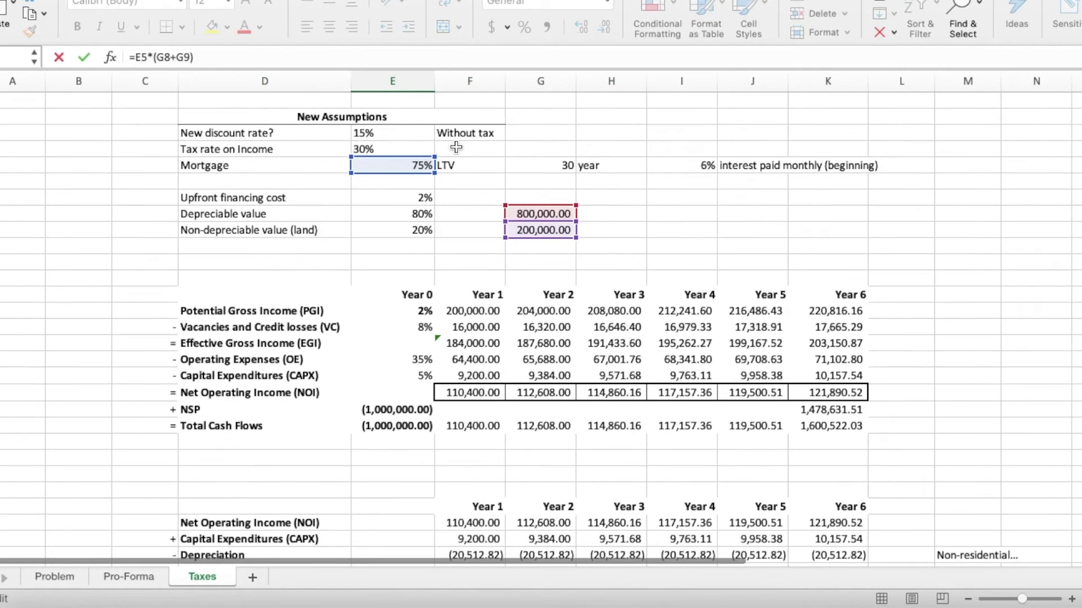
{"action": "scroll", "coordinate": [454, 149], "scroll_direction": "down", "scroll_amount": 8}
{"action": "key", "text": "Return"}
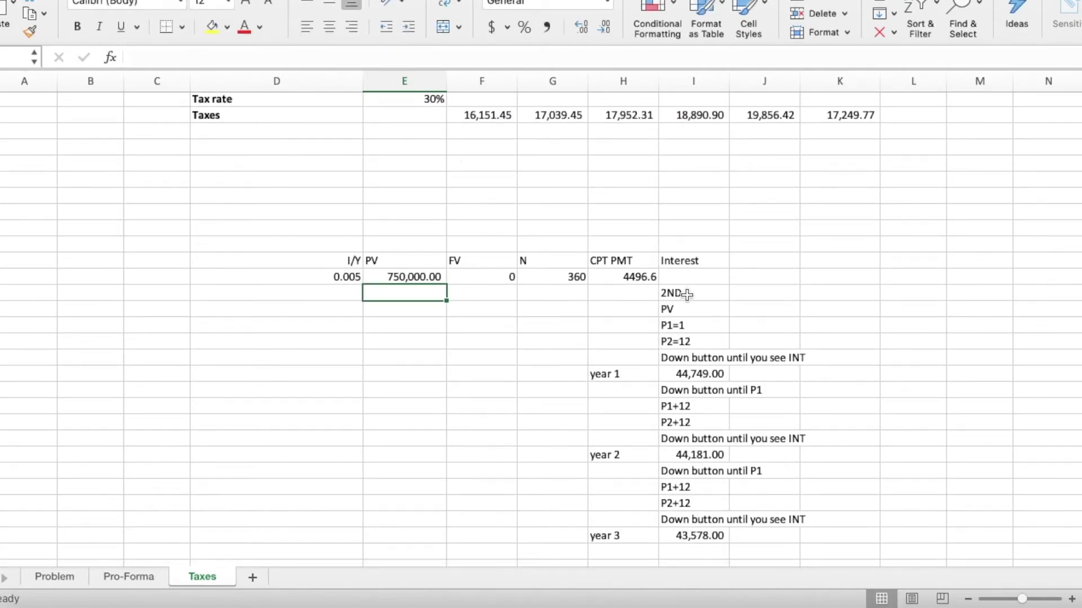
{"action": "left_click", "coordinate": [510, 276]}
{"action": "left_click", "coordinate": [558, 276]}
{"action": "left_click", "coordinate": [623, 276]}
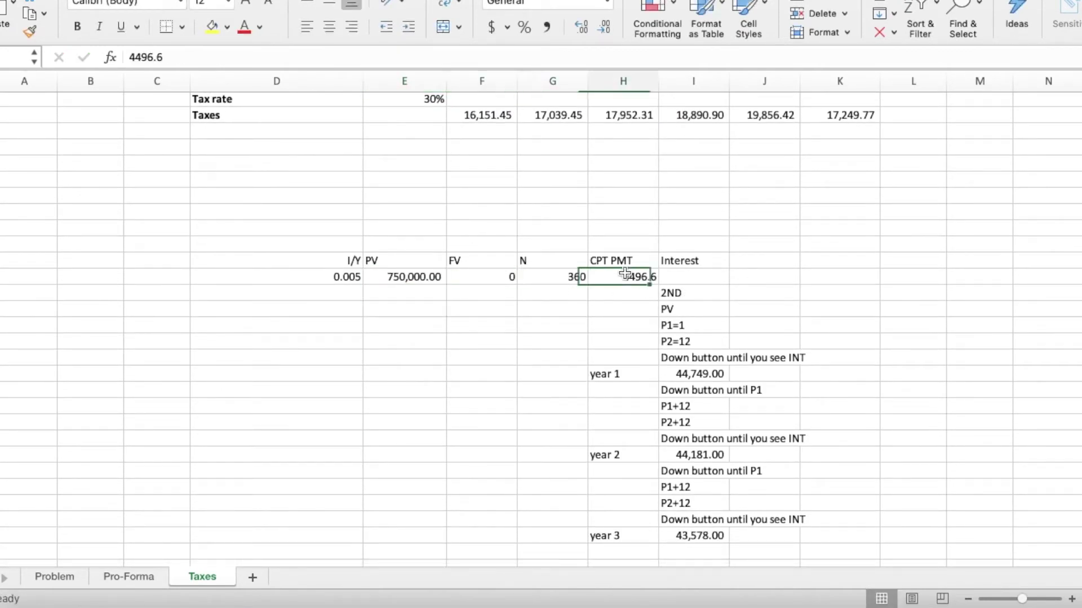
{"action": "double_click", "coordinate": [561, 276]}
{"action": "scroll", "coordinate": [572, 189], "scroll_direction": "up", "scroll_amount": 10}
{"action": "scroll", "coordinate": [573, 190], "scroll_direction": "down", "scroll_amount": 4}
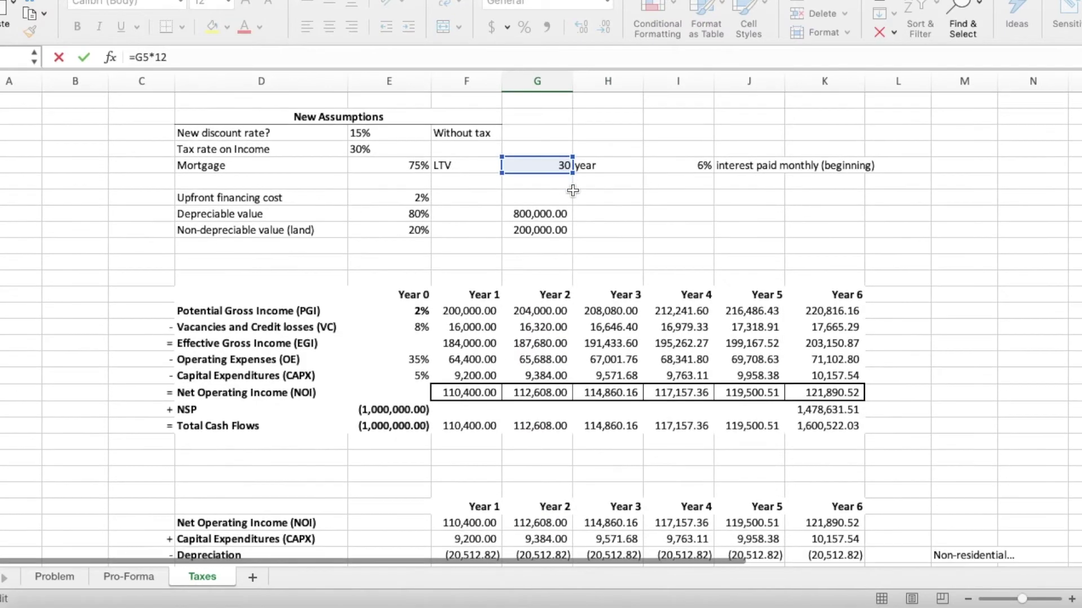
{"action": "scroll", "coordinate": [573, 190], "scroll_direction": "down", "scroll_amount": 6}
{"action": "key", "text": "Return"}
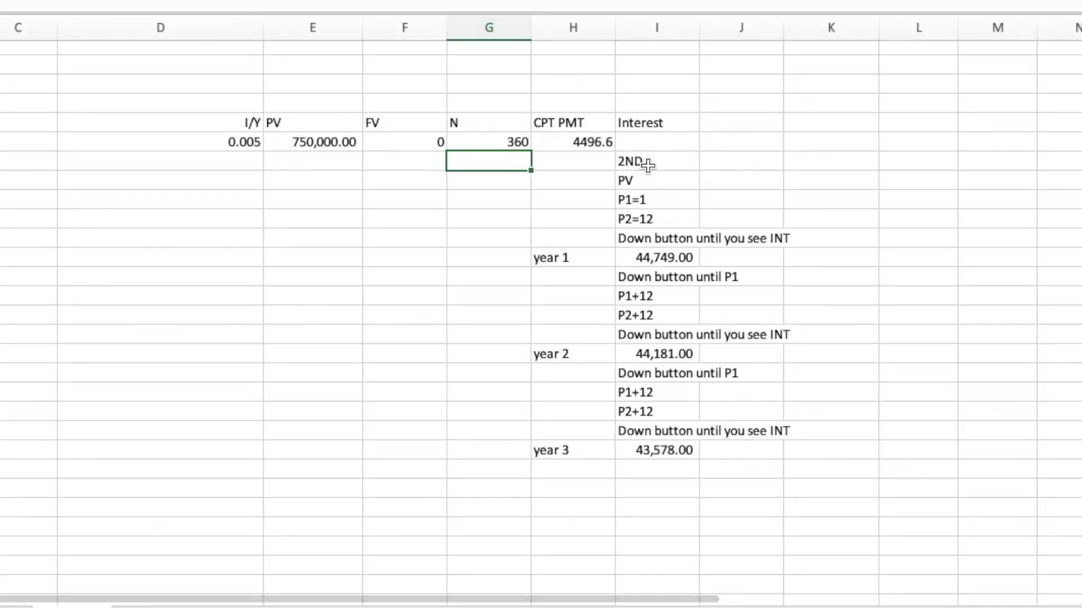
{"action": "left_click", "coordinate": [673, 213]}
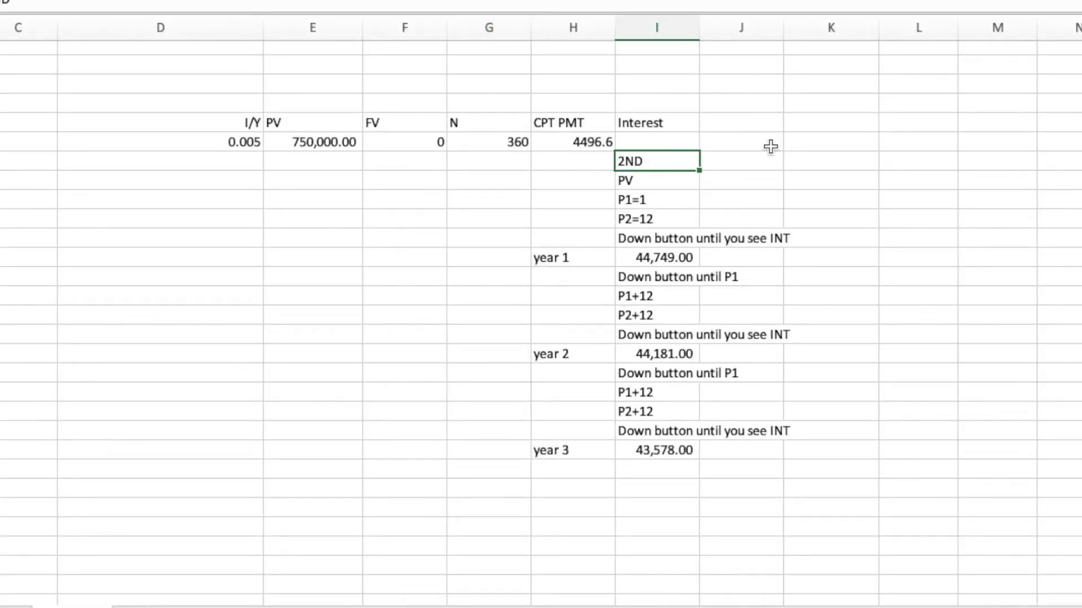
{"action": "key", "text": "Down"}
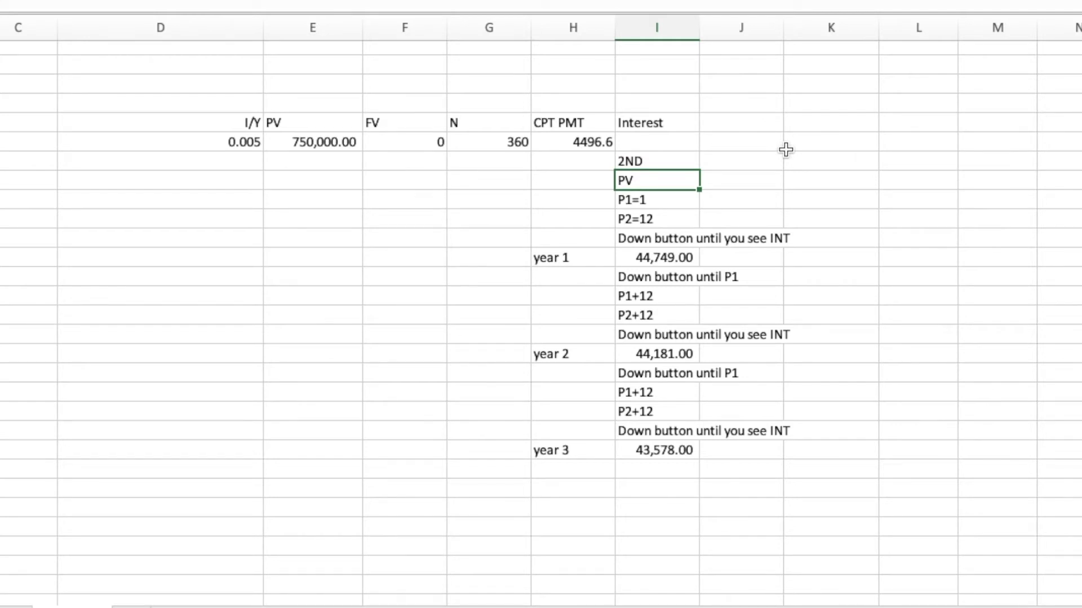
{"action": "key", "text": "Down"}
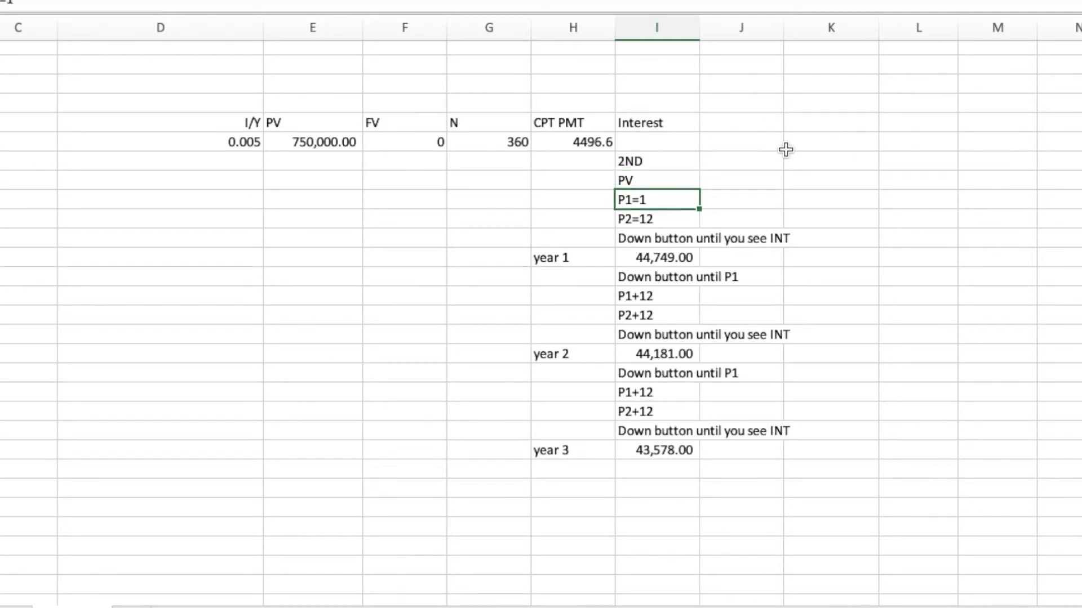
{"action": "key", "text": "Down"}
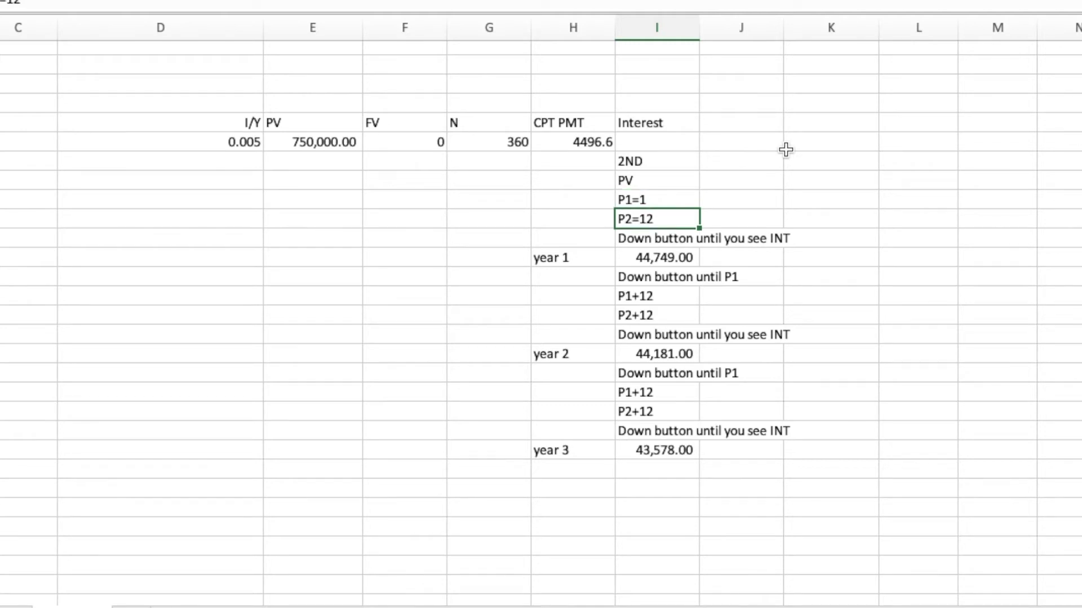
{"action": "key", "text": "Down"}
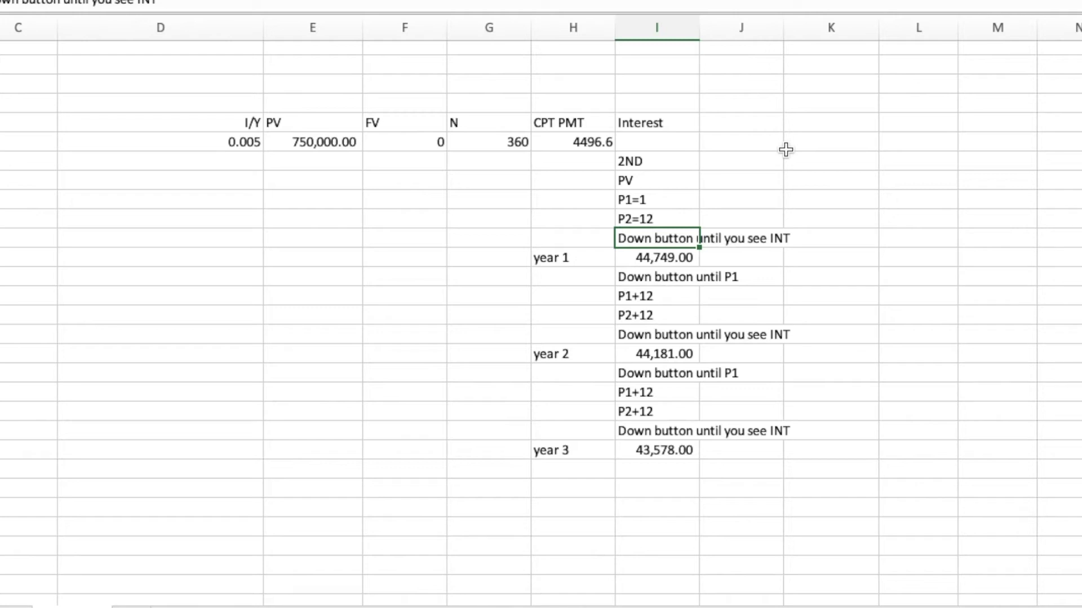
{"action": "key", "text": "Down"}
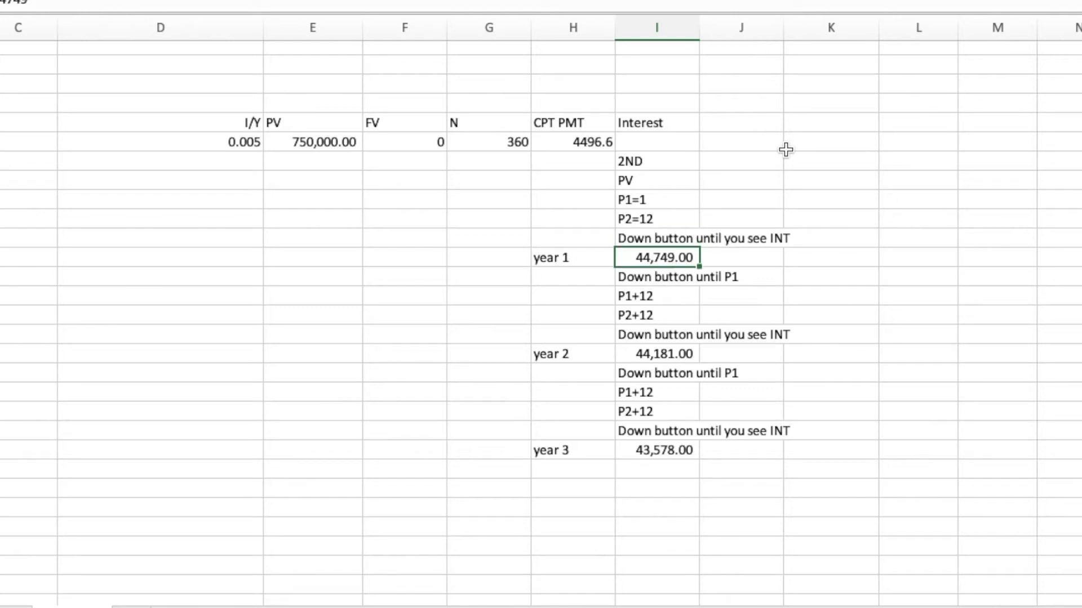
{"action": "key", "text": "Down"}
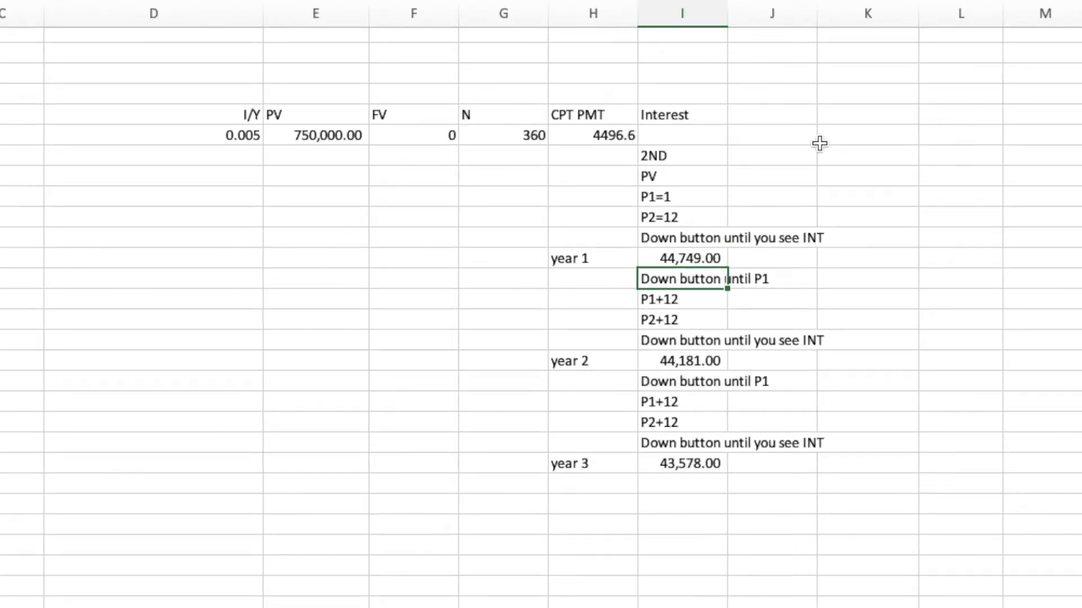
{"action": "key", "text": "Down"}
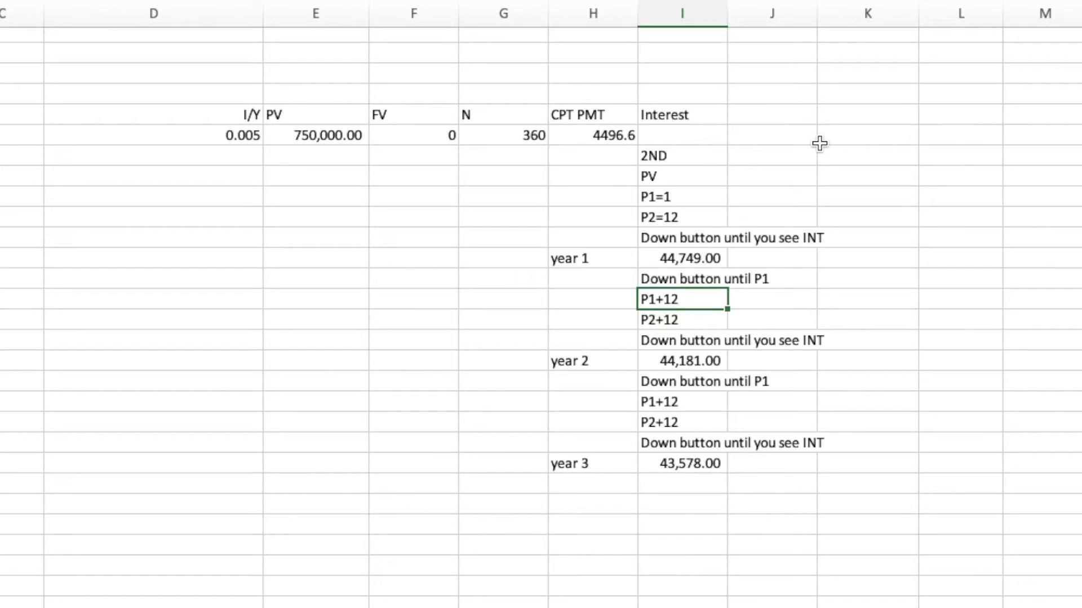
{"action": "key", "text": "Down"}
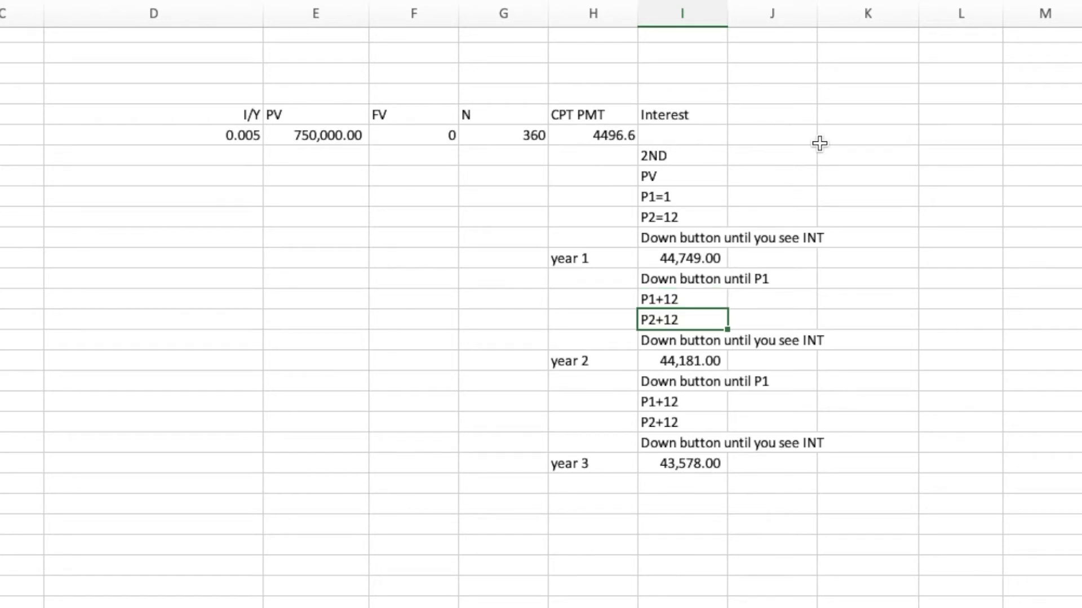
{"action": "key", "text": "Down"}
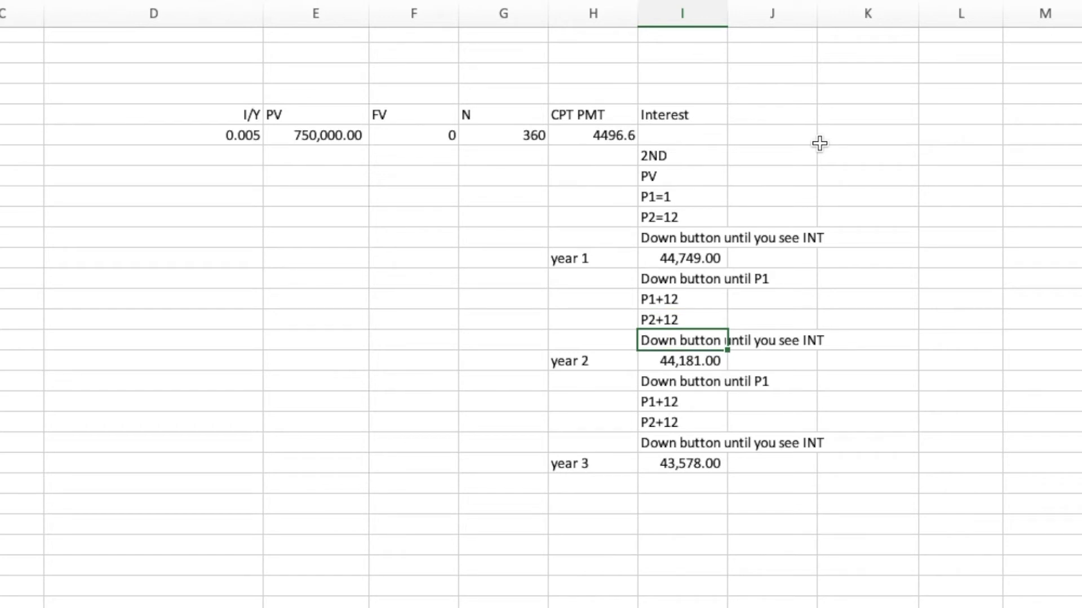
{"action": "key", "text": "Down"}
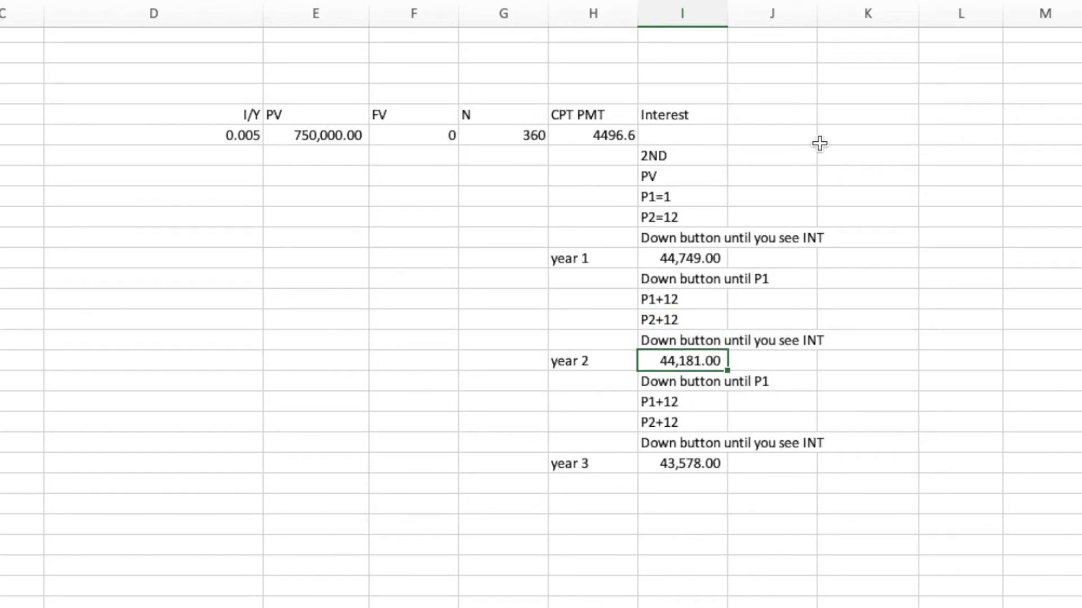
{"action": "key", "text": "Down"}
{"action": "key", "text": "Down"}
{"action": "key", "text": "Down"}
{"action": "key", "text": "Down"}
{"action": "key", "text": "Down"}
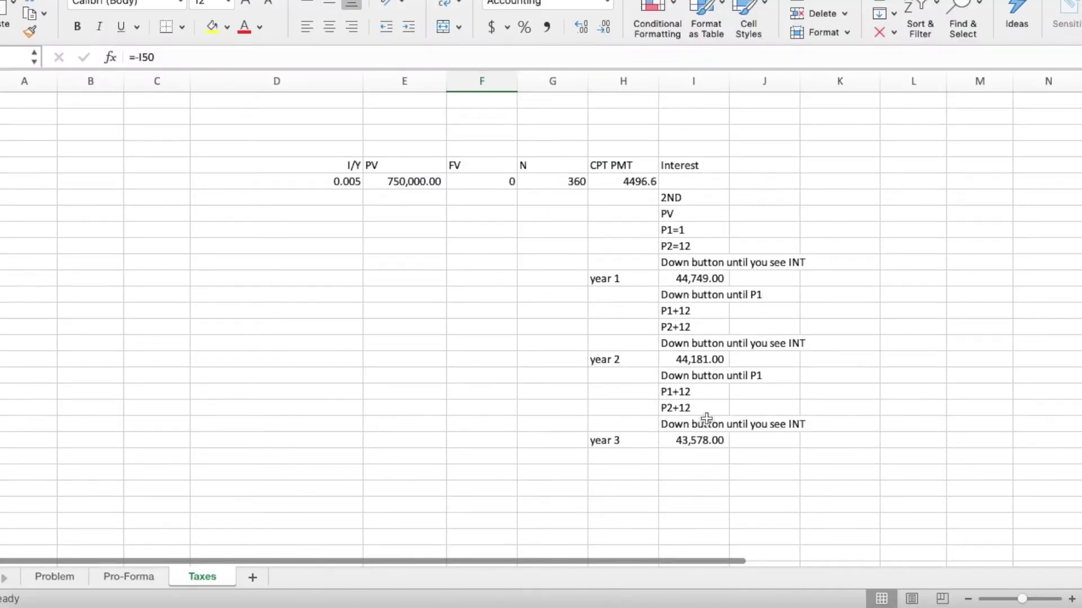
{"action": "left_click", "coordinate": [688, 364]}
{"action": "scroll", "coordinate": [699, 364], "scroll_direction": "up", "scroll_amount": 7}
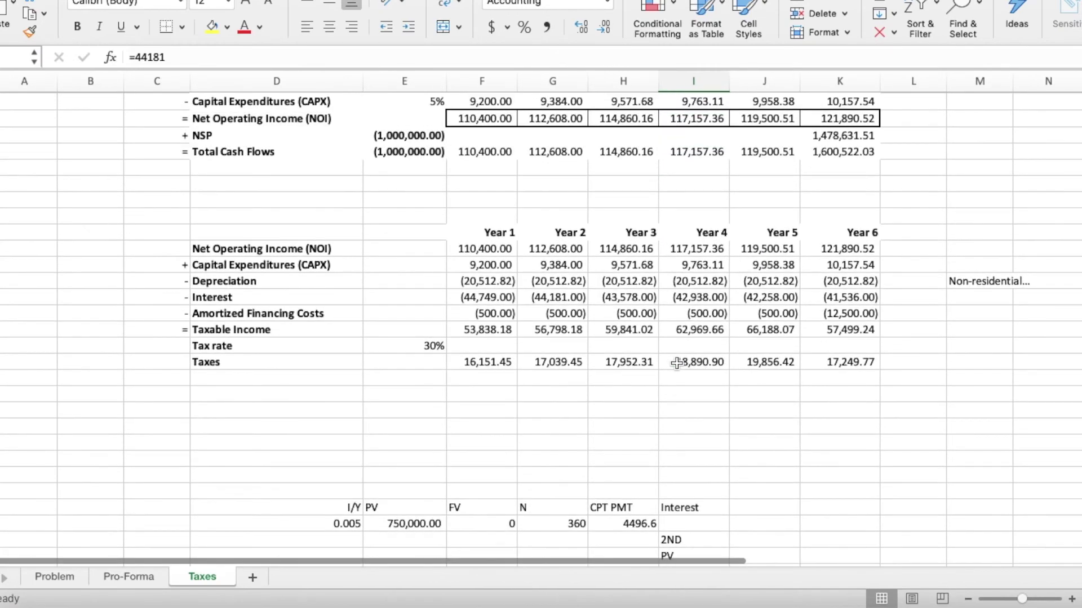
{"action": "left_click", "coordinate": [574, 298]}
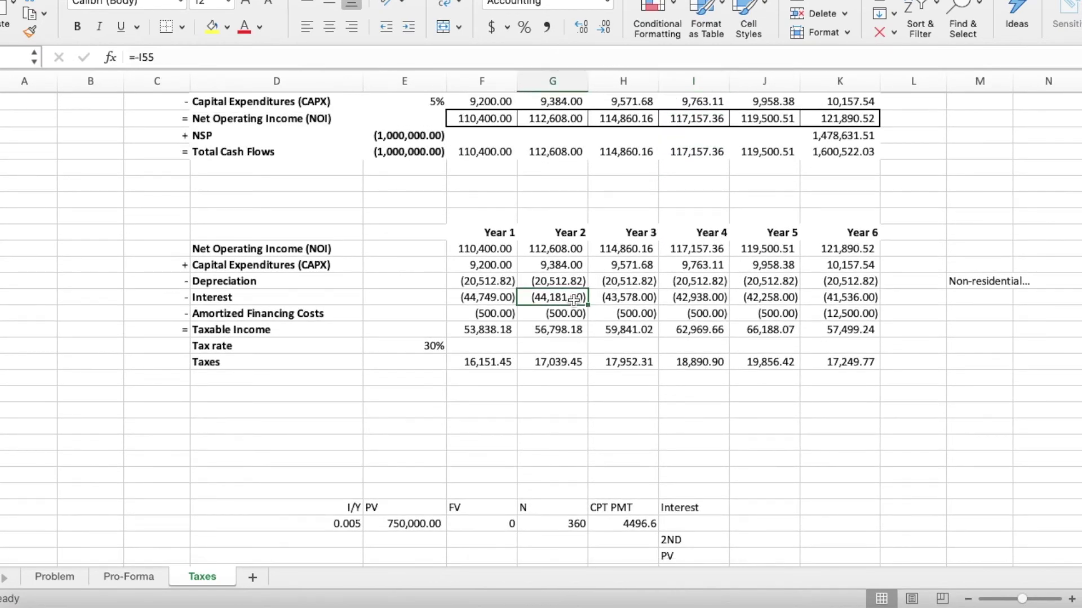
{"action": "scroll", "coordinate": [573, 299], "scroll_direction": "down", "scroll_amount": 4}
{"action": "scroll", "coordinate": [675, 396], "scroll_direction": "down", "scroll_amount": 3}
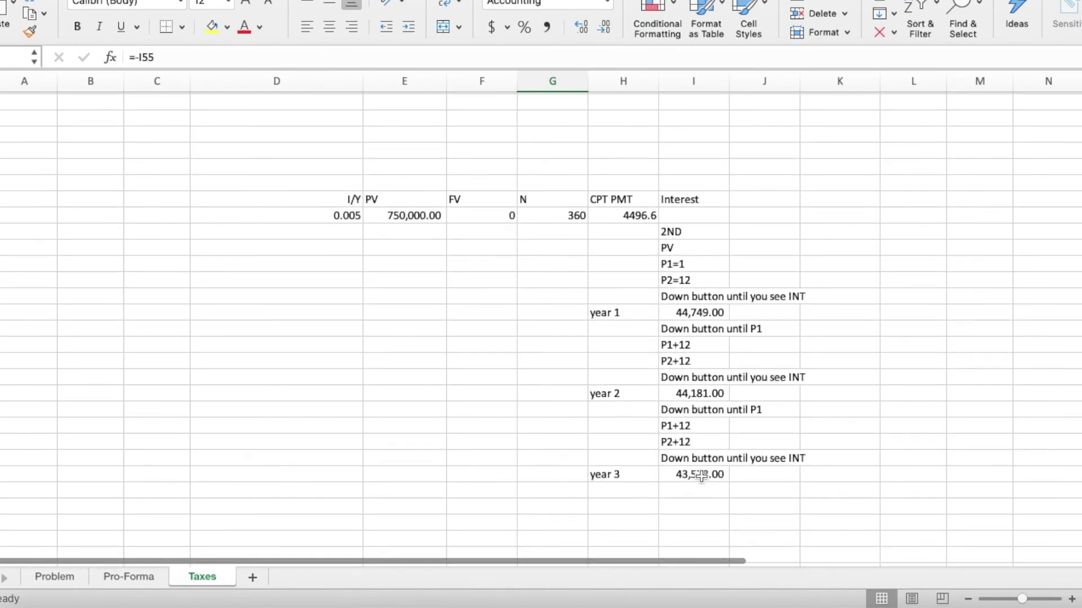
{"action": "left_click", "coordinate": [701, 477]}
{"action": "scroll", "coordinate": [700, 476], "scroll_direction": "up", "scroll_amount": 6}
{"action": "left_click", "coordinate": [628, 241]}
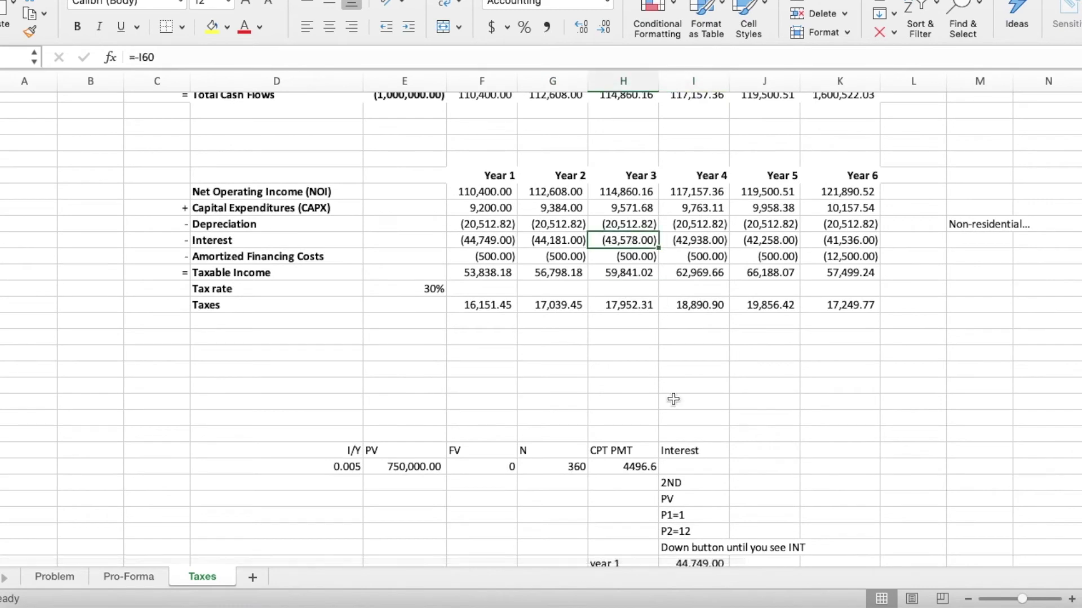
{"action": "left_click", "coordinate": [477, 255]}
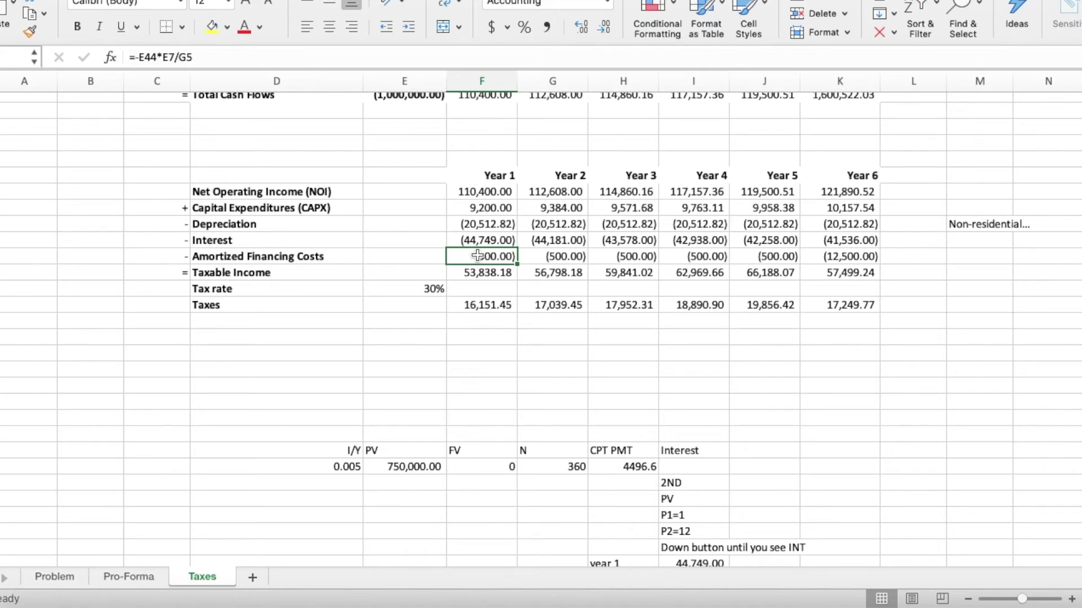
{"action": "double_click", "coordinate": [477, 256]}
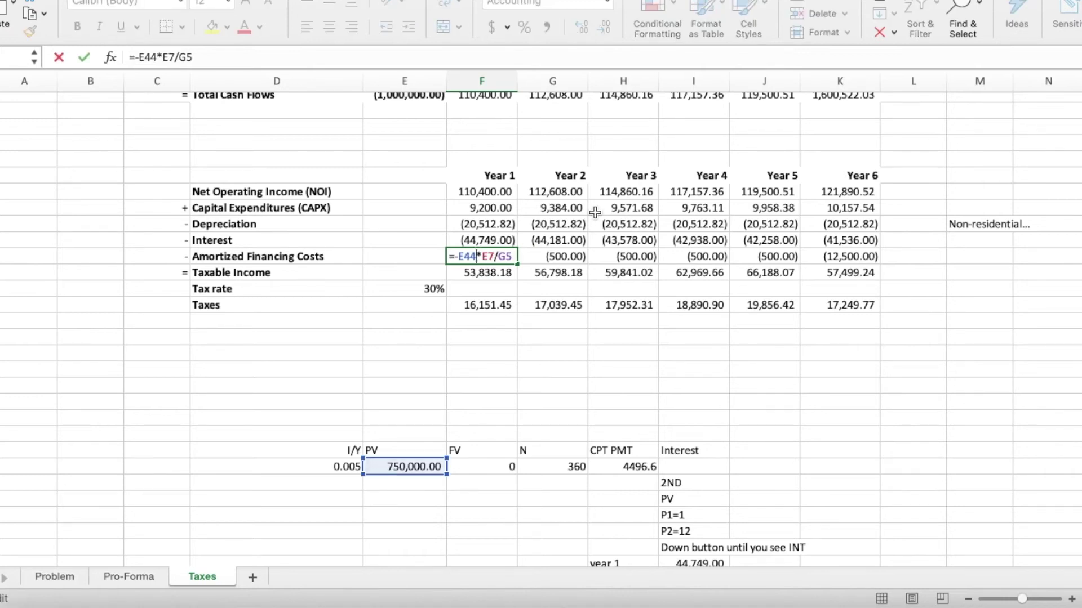
{"action": "scroll", "coordinate": [454, 338], "scroll_direction": "up", "scroll_amount": 10}
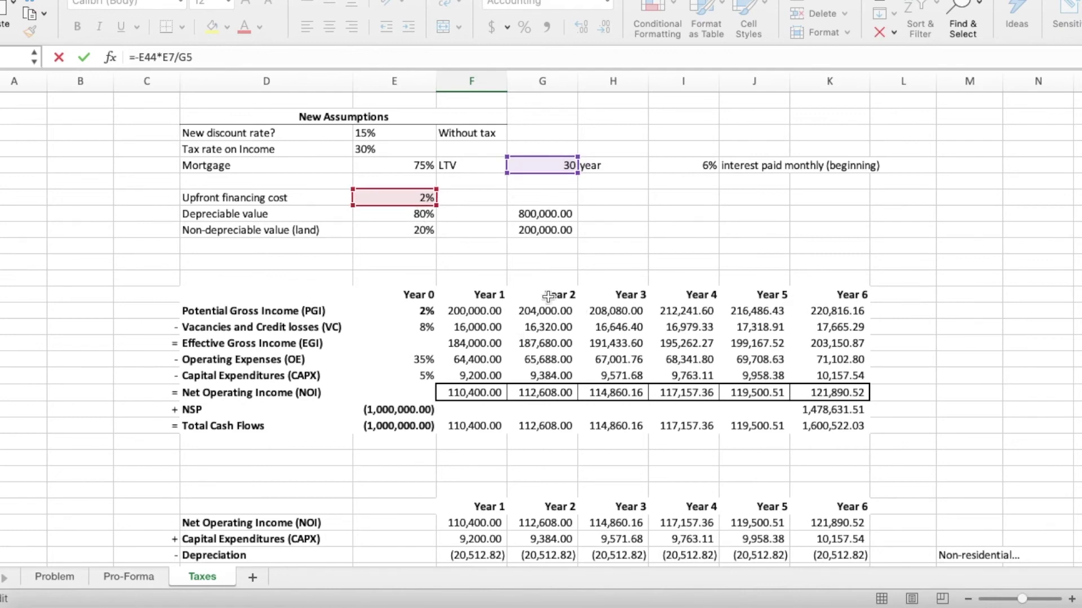
{"action": "scroll", "coordinate": [548, 297], "scroll_direction": "down", "scroll_amount": 5}
{"action": "key", "text": "Return"}
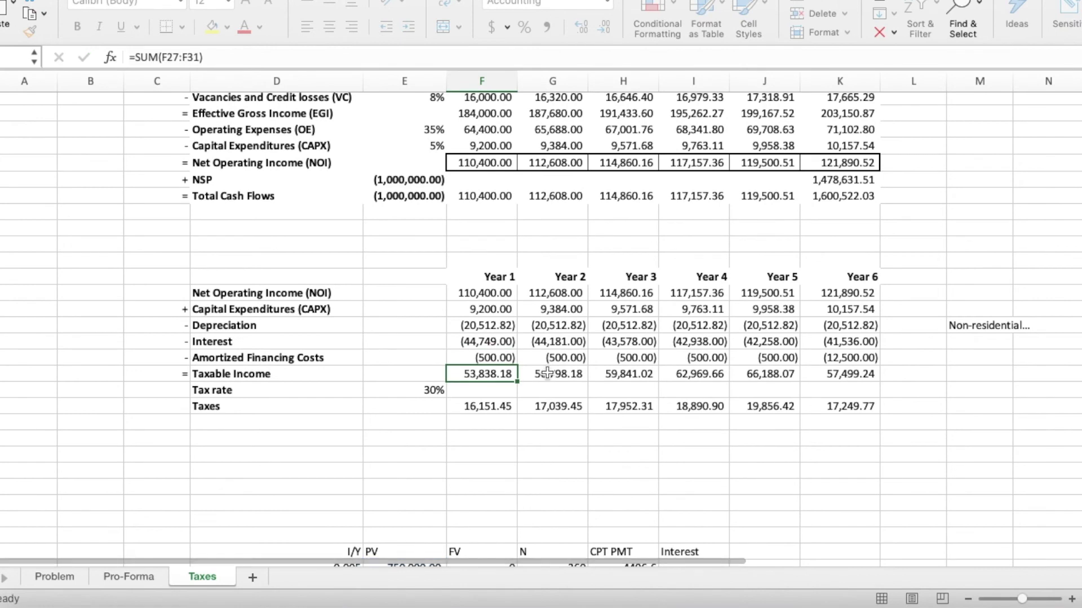
{"action": "left_click", "coordinate": [542, 359]}
{"action": "key", "text": "Right"}
{"action": "key", "text": "Right"}
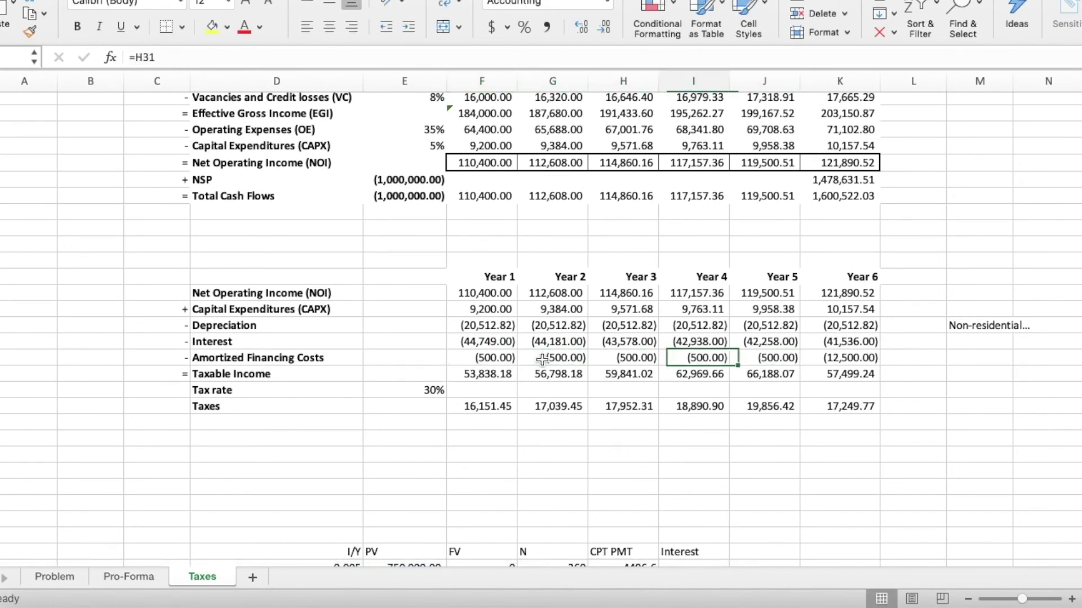
{"action": "key", "text": "Left"}
{"action": "key", "text": "Left"}
{"action": "key", "text": "Left"}
{"action": "left_click", "coordinate": [826, 358]}
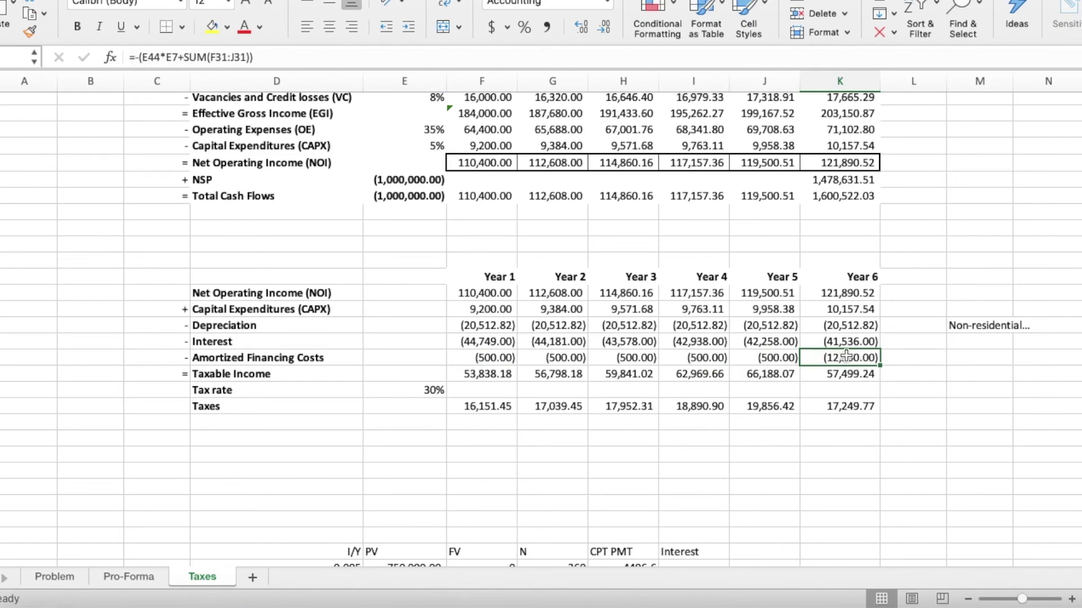
{"action": "double_click", "coordinate": [839, 356]}
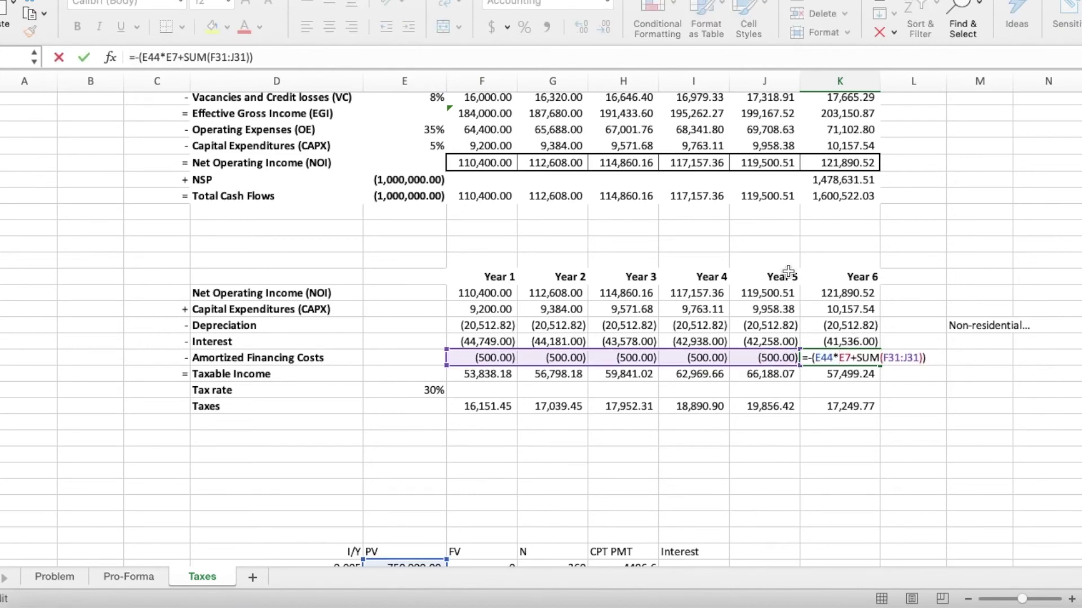
{"action": "scroll", "coordinate": [548, 358], "scroll_direction": "down", "scroll_amount": 5}
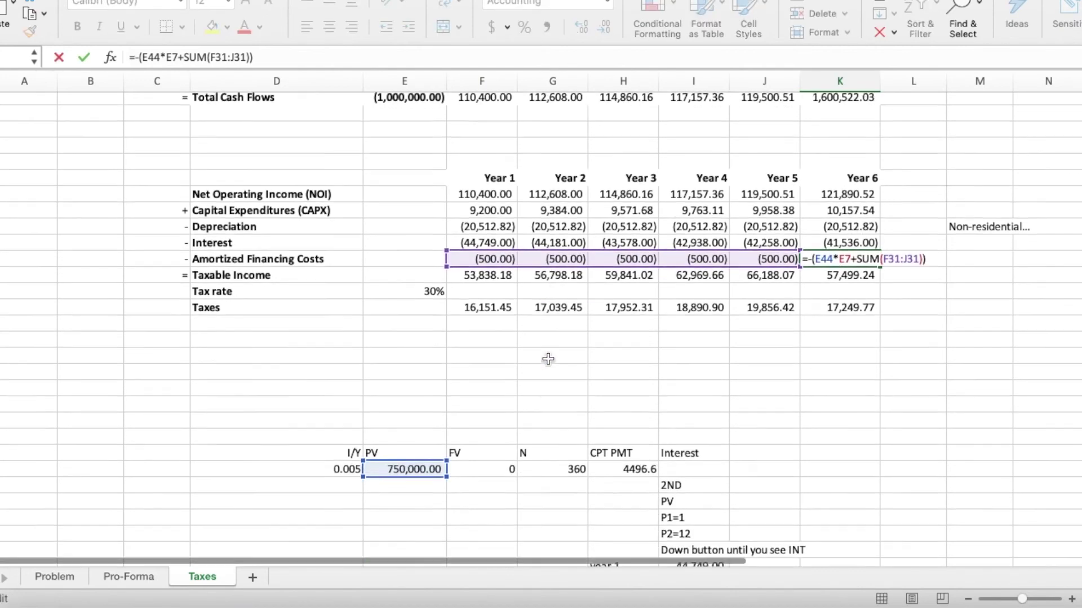
{"action": "scroll", "coordinate": [412, 449], "scroll_direction": "up", "scroll_amount": 8}
{"action": "scroll", "coordinate": [411, 449], "scroll_direction": "up", "scroll_amount": 5}
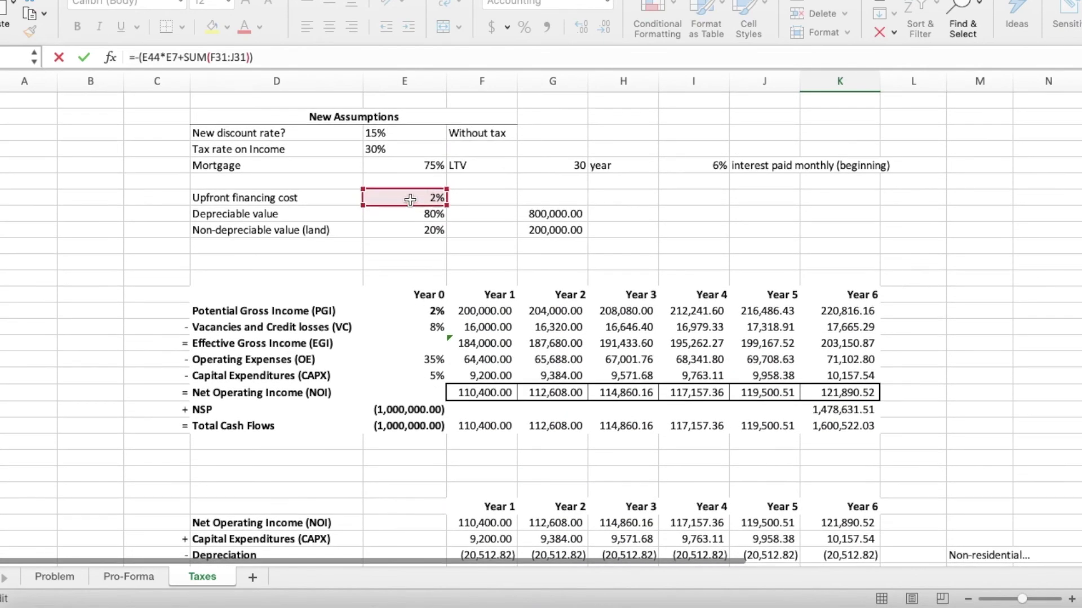
{"action": "scroll", "coordinate": [397, 291], "scroll_direction": "down", "scroll_amount": 9}
{"action": "scroll", "coordinate": [397, 291], "scroll_direction": "down", "scroll_amount": 2}
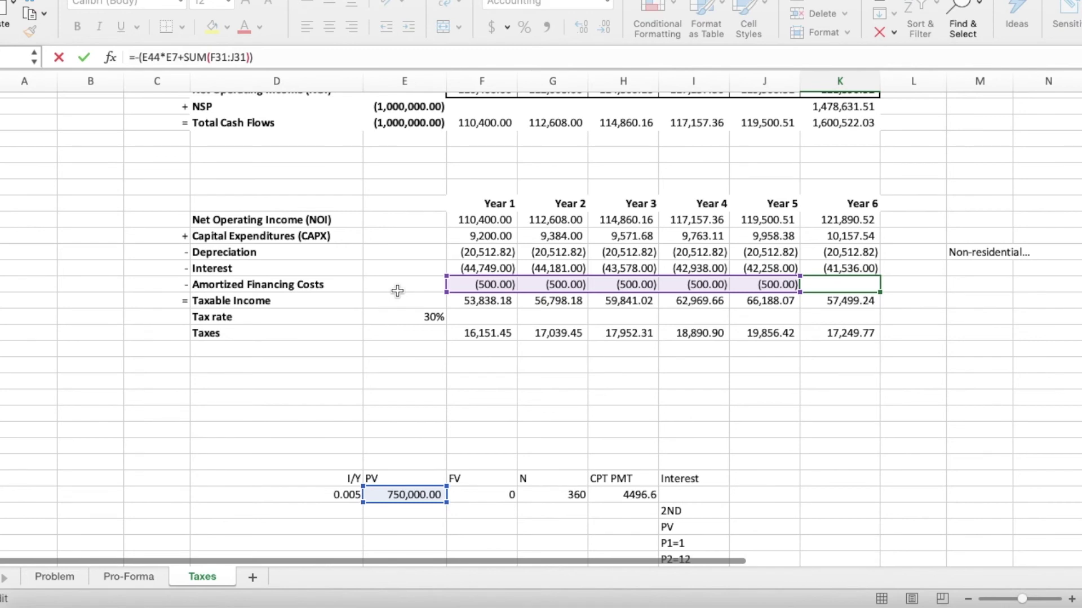
{"action": "key", "text": "Return"}
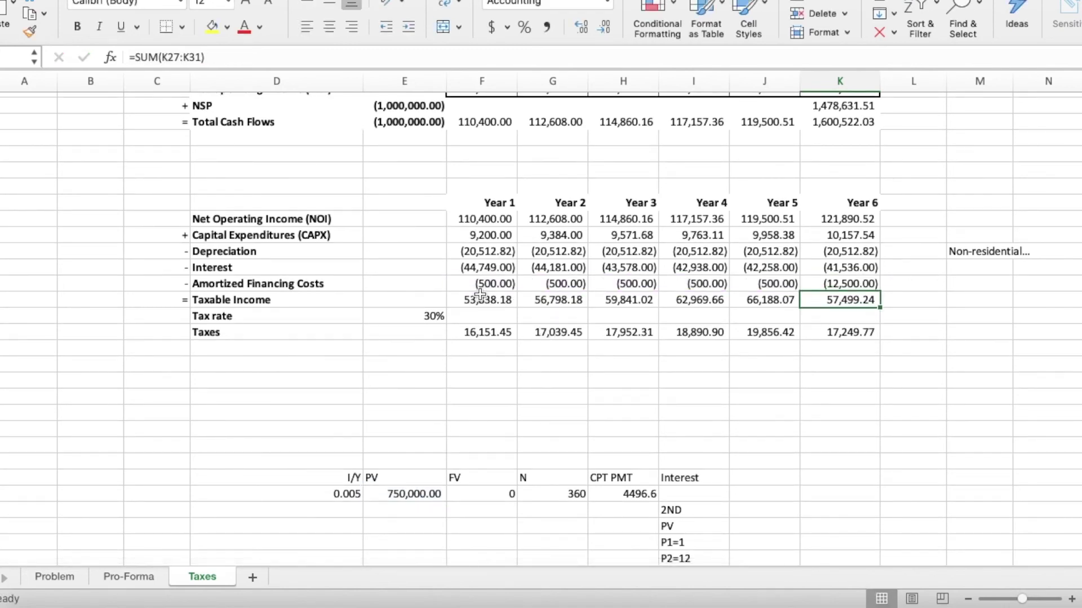
{"action": "left_click", "coordinate": [480, 294]}
{"action": "double_click", "coordinate": [480, 297]}
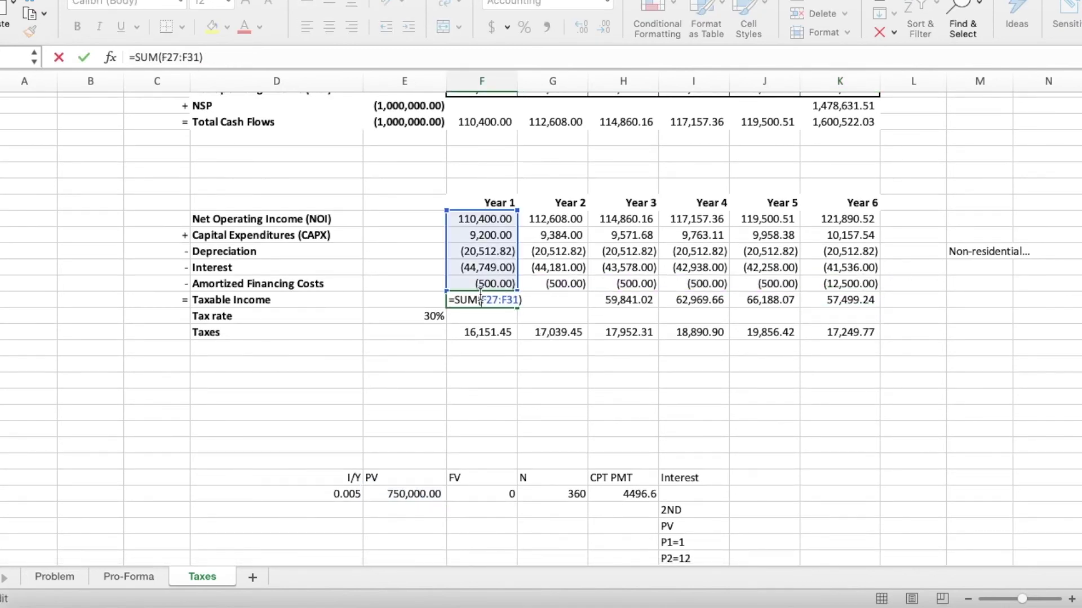
{"action": "key", "text": "Escape"}
{"action": "key", "text": "Right"}
{"action": "key", "text": "Right"}
{"action": "key", "text": "Right"}
{"action": "key", "text": "Right"}
{"action": "key", "text": "Right"}
{"action": "key", "text": "Left"}
{"action": "key", "text": "Left"}
{"action": "key", "text": "Left"}
{"action": "key", "text": "Right"}
{"action": "key", "text": "Right"}
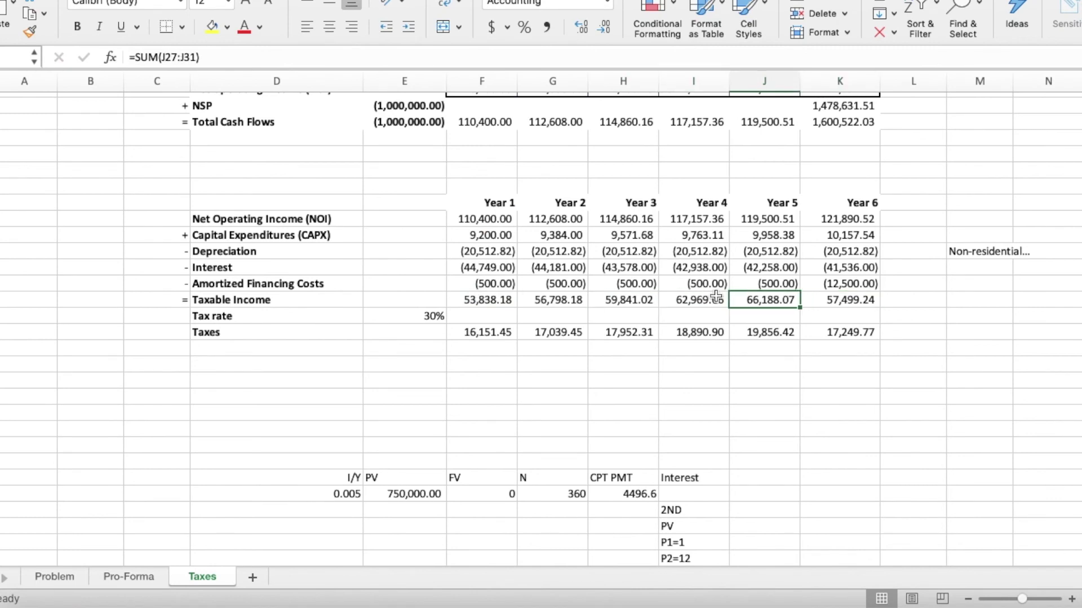
{"action": "key", "text": "F2"}
{"action": "key", "text": "Return"}
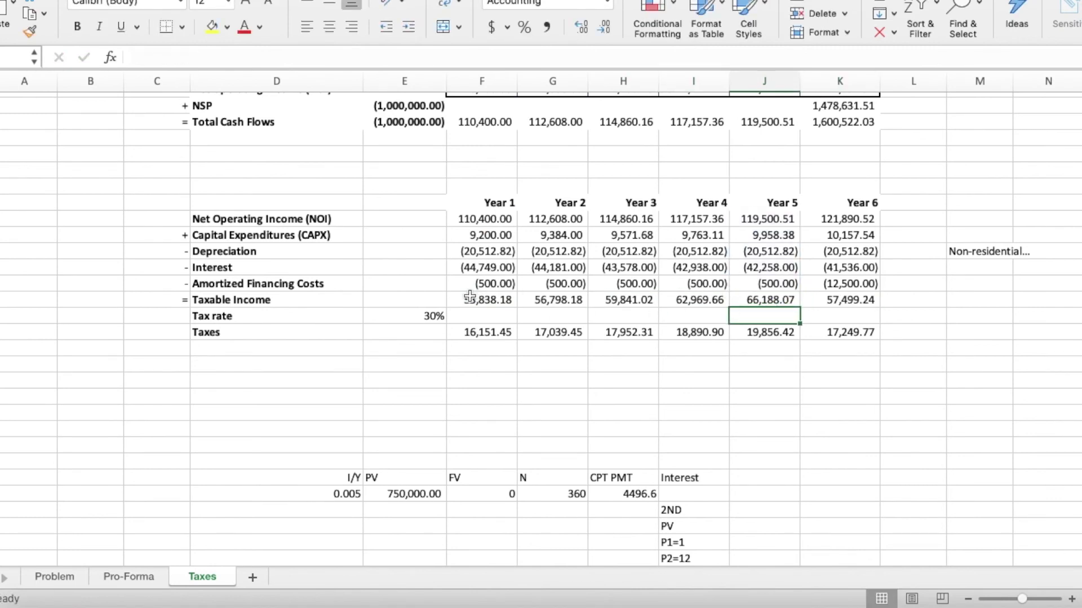
{"action": "key", "text": "Up"}
{"action": "key", "text": "Left"}
{"action": "key", "text": "Left"}
{"action": "key", "text": "Left"}
{"action": "key", "text": "Left"}
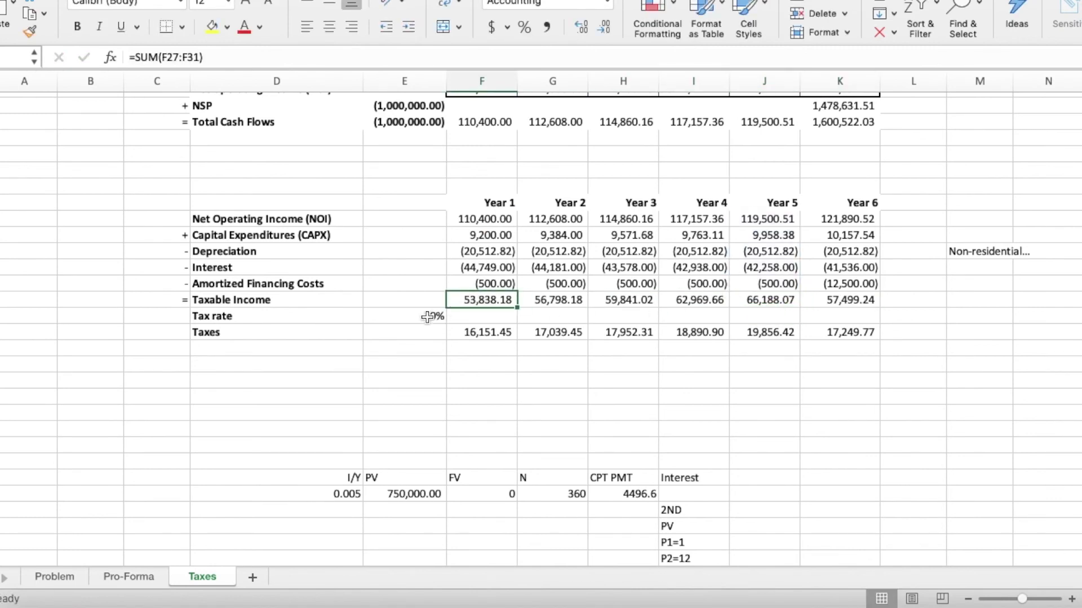
{"action": "left_click", "coordinate": [420, 318]}
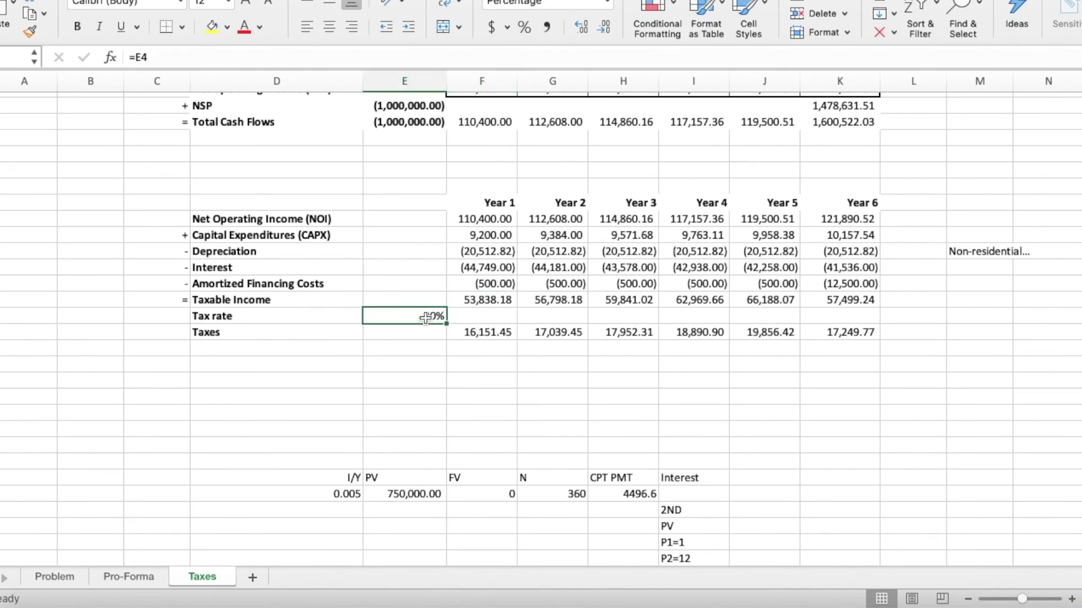
{"action": "double_click", "coordinate": [470, 330]}
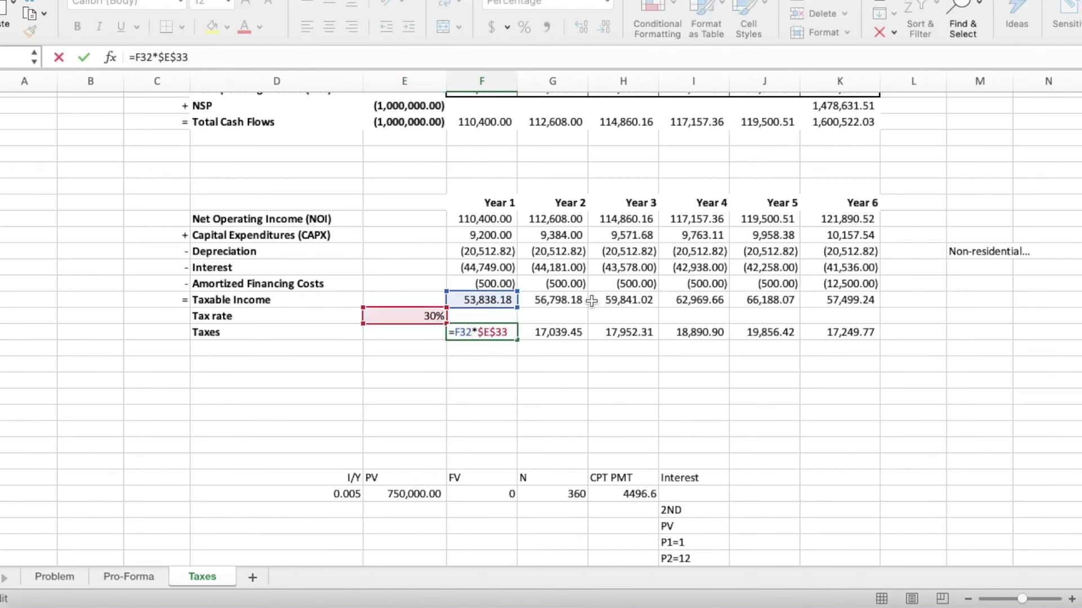
{"action": "key", "text": "Return"}
{"action": "left_click", "coordinate": [693, 334]}
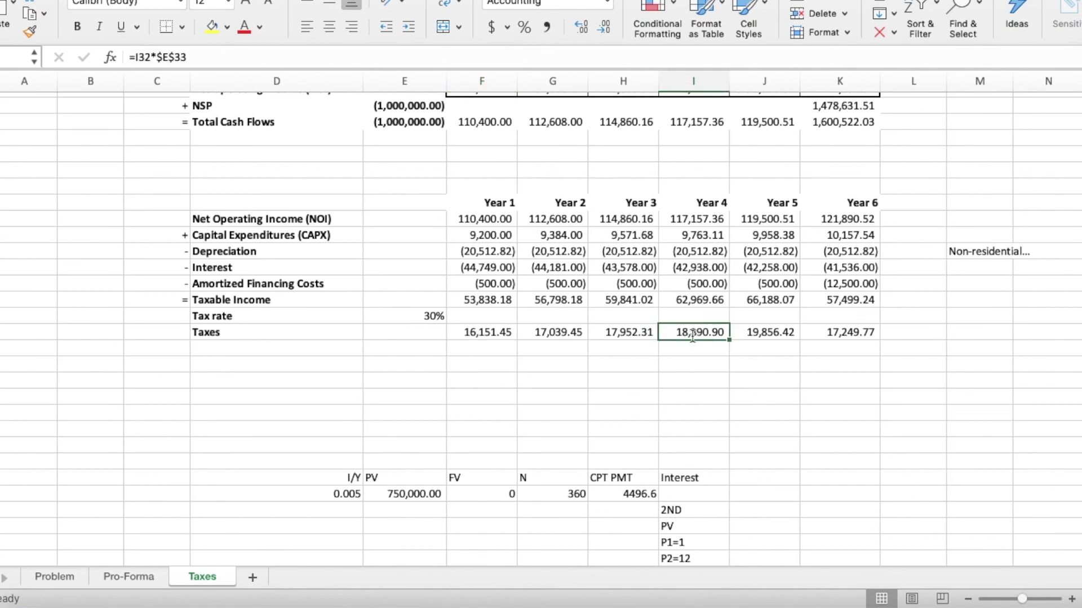
{"action": "double_click", "coordinate": [692, 335]}
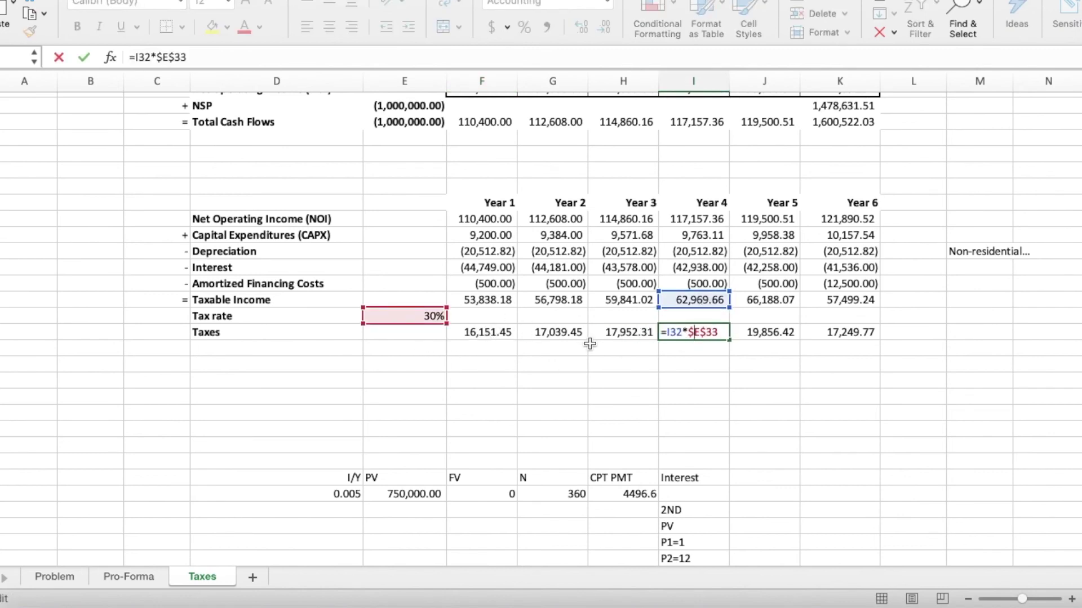
{"action": "key", "text": "Return"}
{"action": "left_click", "coordinate": [504, 337]}
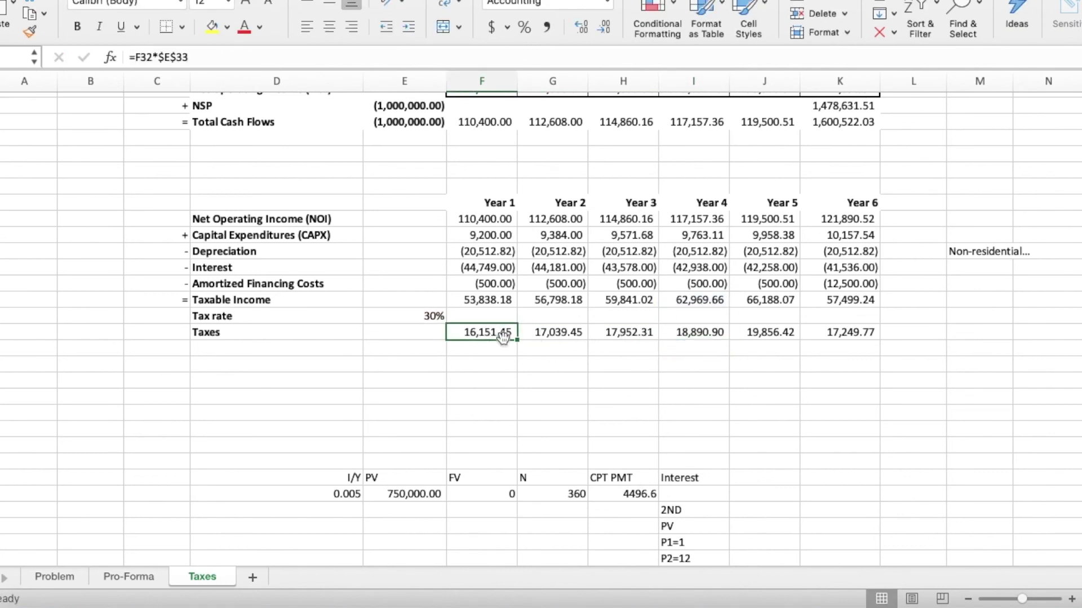
{"action": "key", "text": "Right"}
{"action": "key", "text": "Right"}
{"action": "key", "text": "Right"}
{"action": "key", "text": "Right"}
{"action": "key", "text": "Right"}
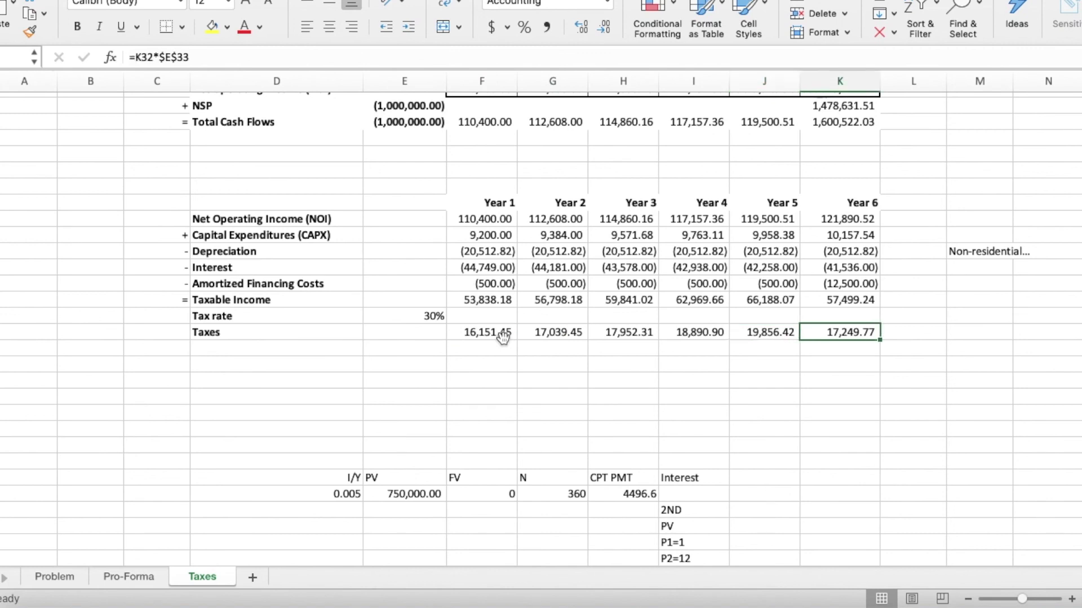
{"action": "key", "text": "Down"}
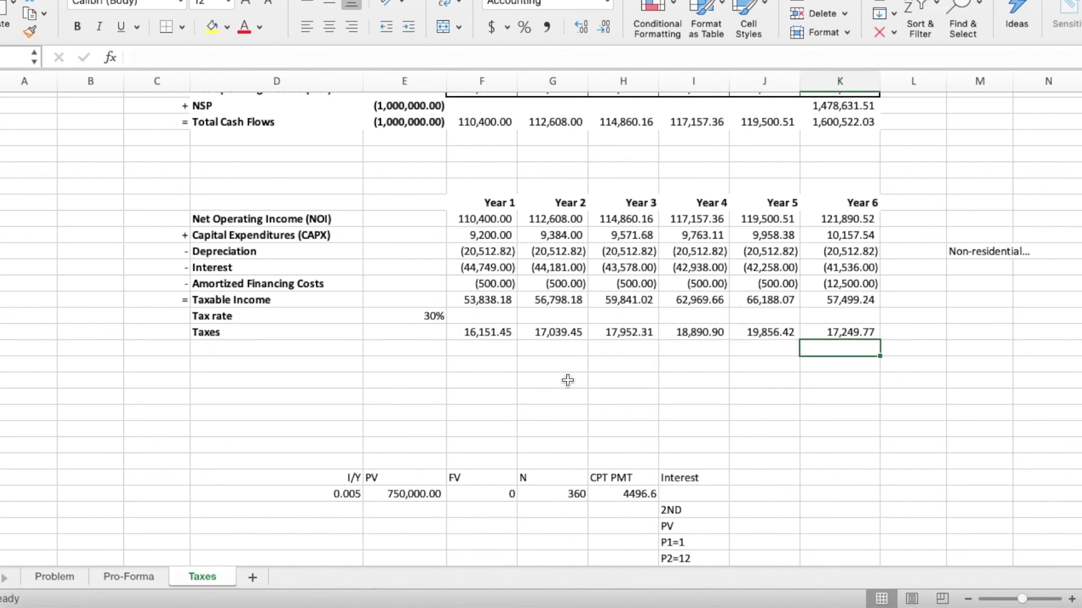
{"action": "left_click", "coordinate": [562, 381]}
{"action": "type", "text": "Subs"}
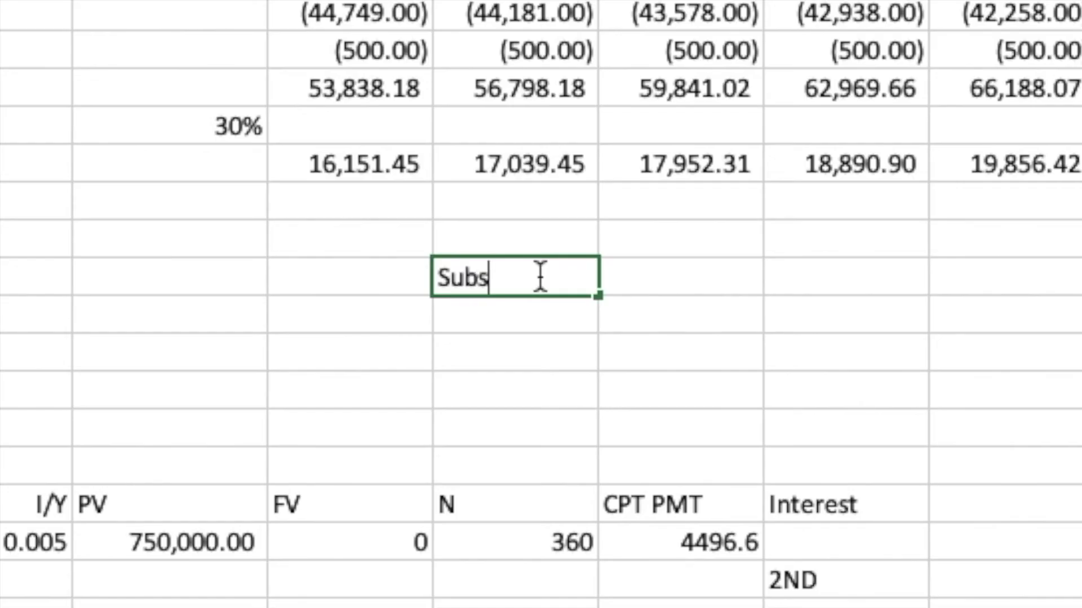
{"action": "type", "text": "cribeee"}
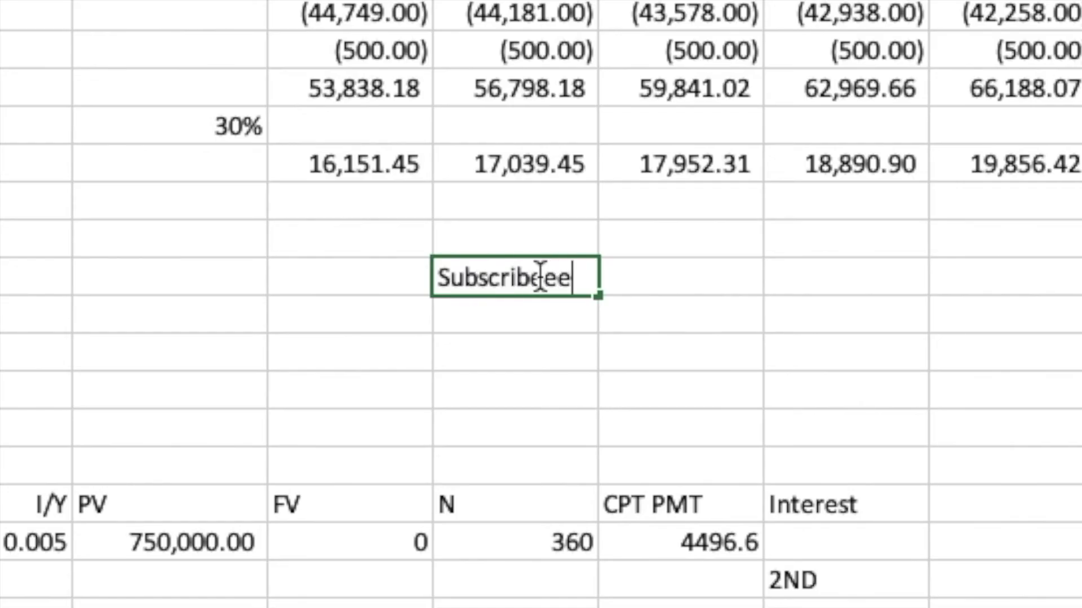
{"action": "type", "text": "e p"}
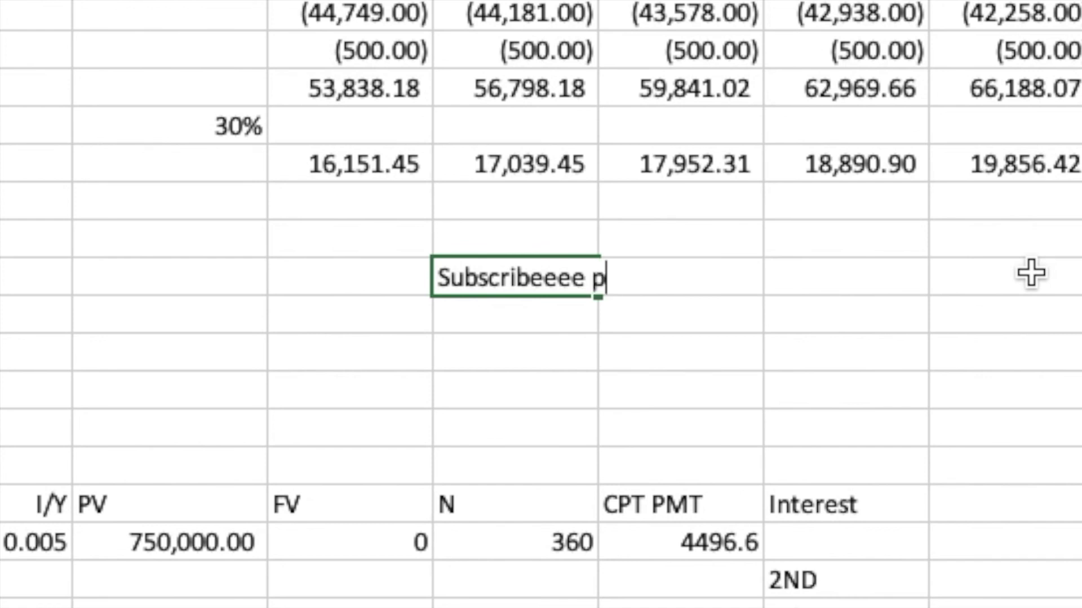
{"action": "type", "text": "lease :DD"}
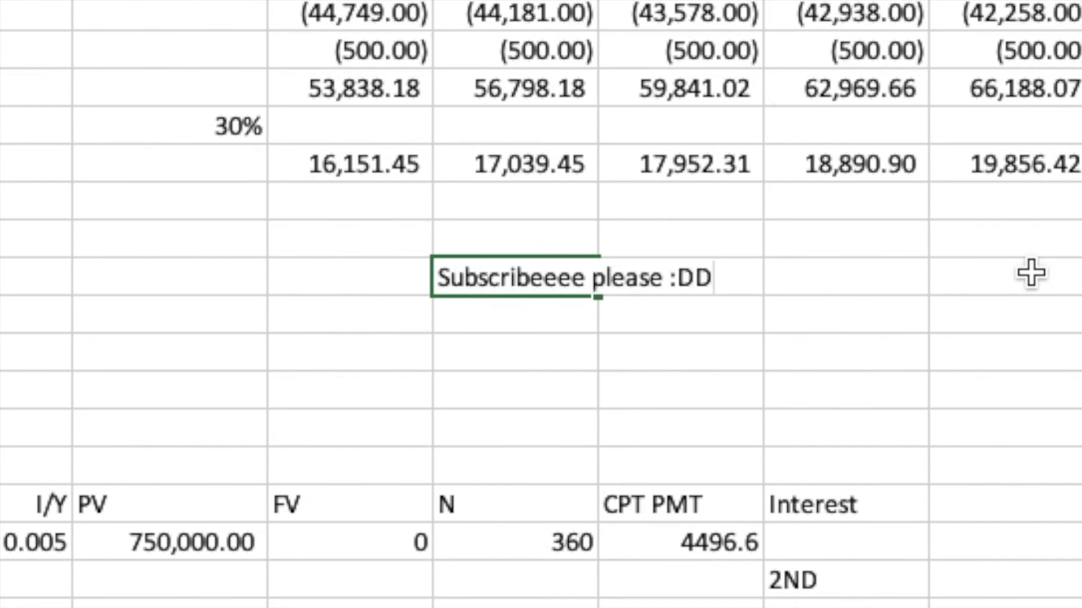
{"action": "key", "text": "Escape"}
{"action": "key", "text": "shift+Home"}
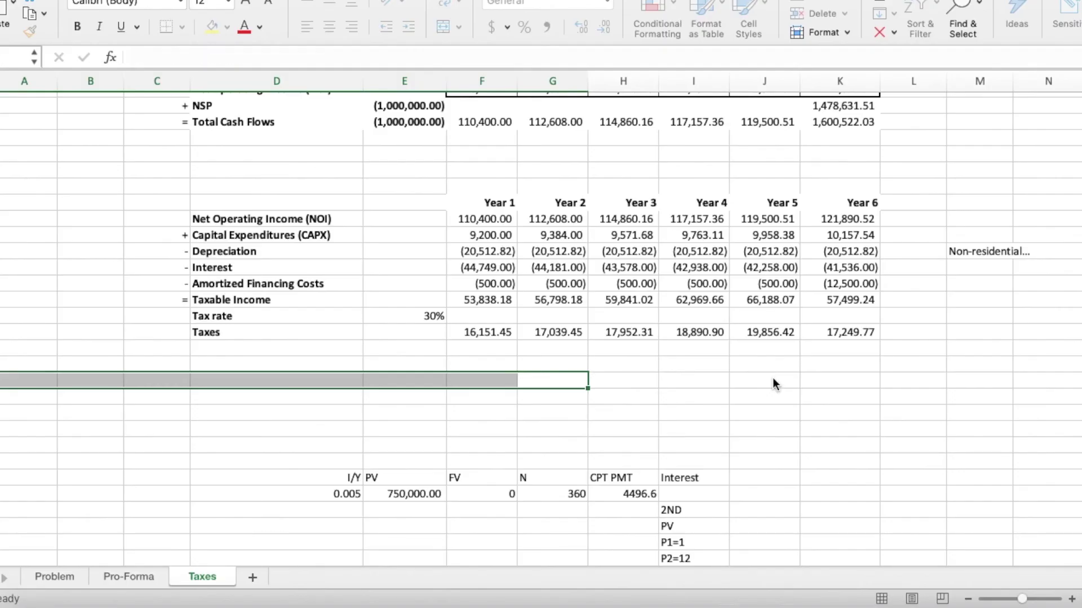